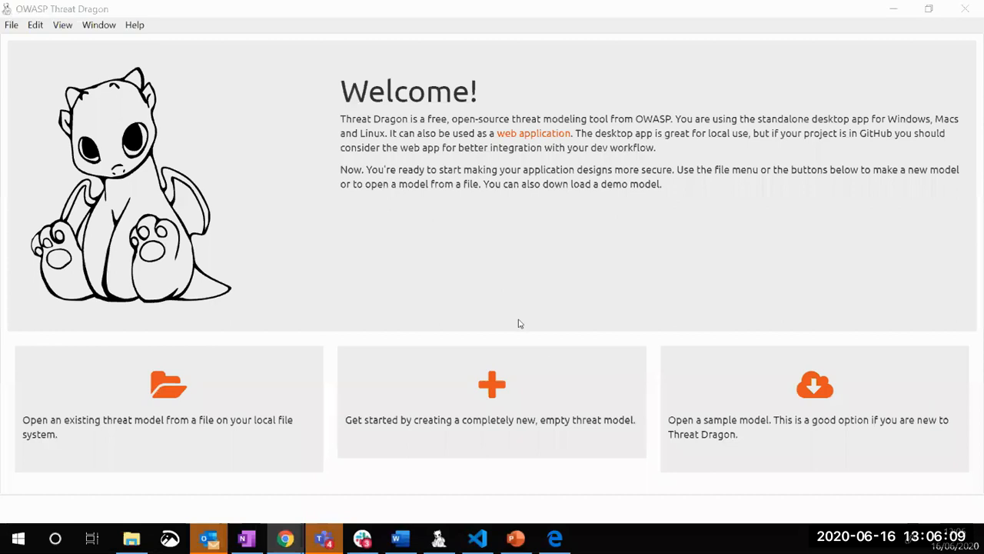
Create a new empty threat model and save it on the Desktop as demo-model.json
{"action": "left_click", "coordinate": [495, 388]}
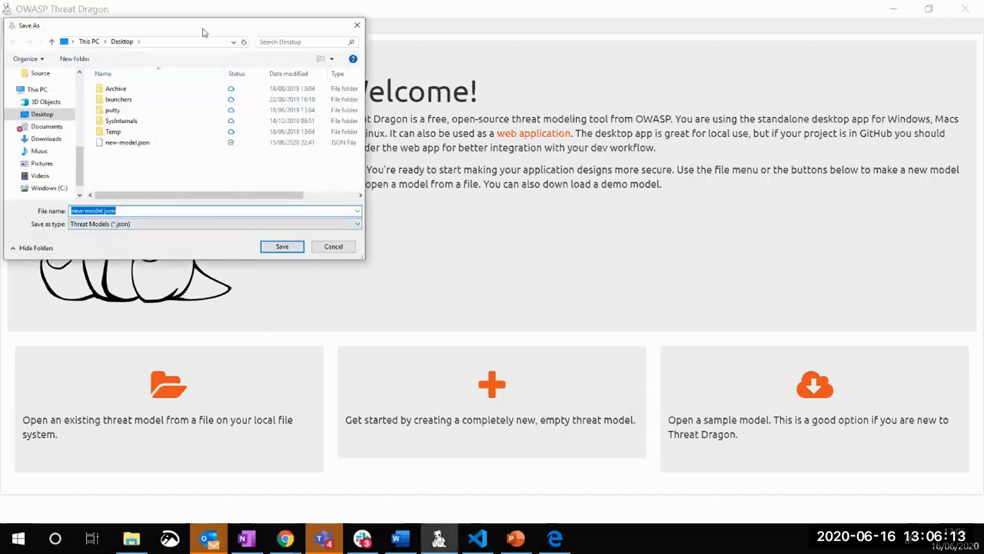
{"action": "left_click_drag", "start_coordinate": [204, 31], "coordinate": [490, 110]}
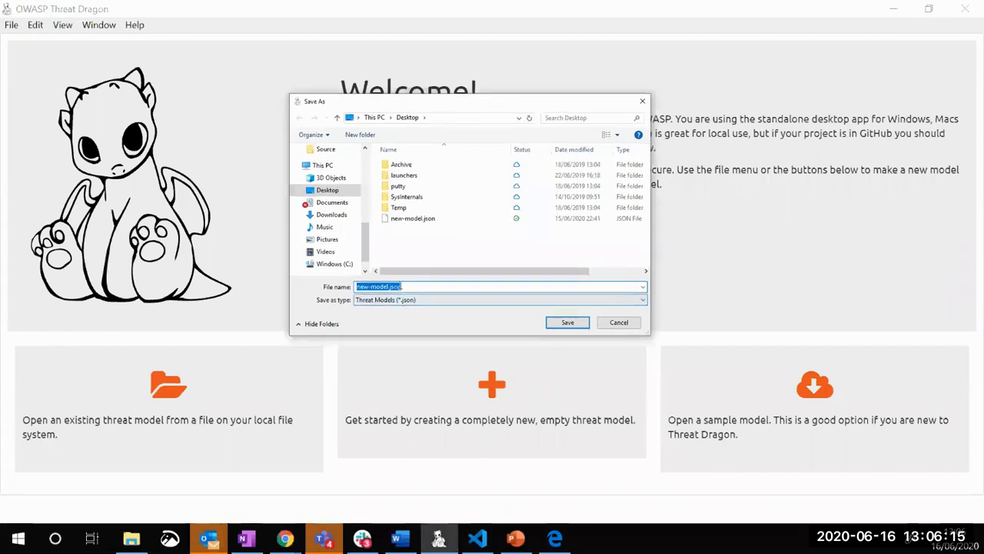
{"action": "left_click", "coordinate": [435, 285]}
{"action": "key", "text": "Left"}
{"action": "key", "text": "Left"}
{"action": "key", "text": "Left"}
{"action": "key", "text": "Left"}
{"action": "key", "text": "Left"}
{"action": "key", "text": "BackSpace"}
{"action": "key", "text": "BackSpace"}
{"action": "key", "text": "BackSpace"}
{"action": "type", "text": "demo"}
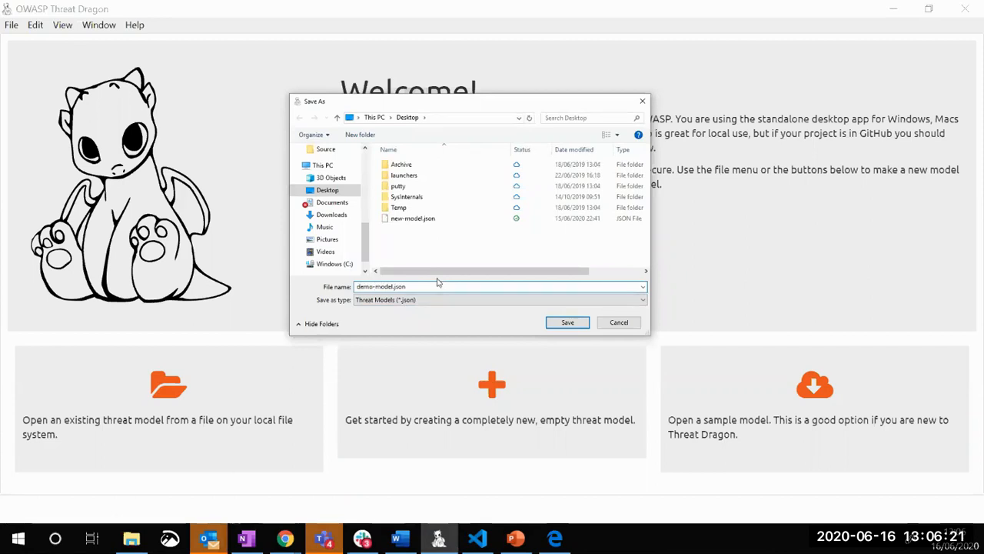
{"action": "left_click", "coordinate": [567, 323]}
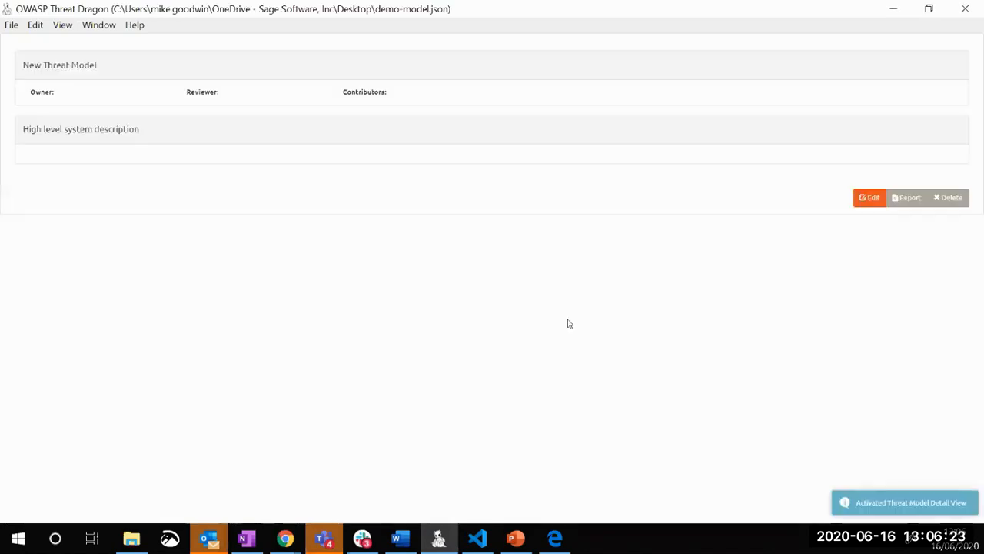
Start editing the threat model's details and change its title to "Demo Threat Model"
{"action": "left_click", "coordinate": [869, 198]}
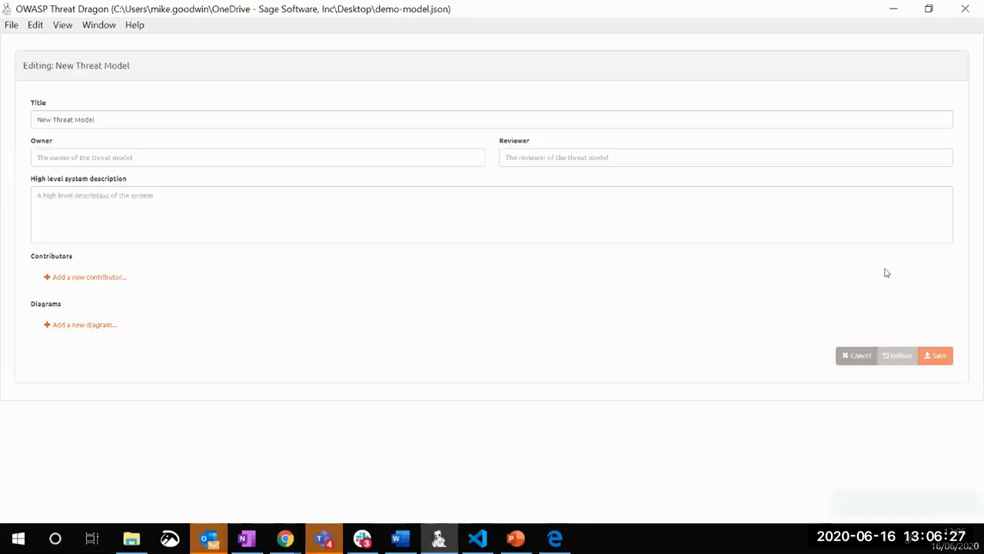
{"action": "left_click", "coordinate": [66, 121]}
{"action": "left_click_drag", "start_coordinate": [50, 122], "coordinate": [13, 124]}
{"action": "type", "text": "Fr,p"}
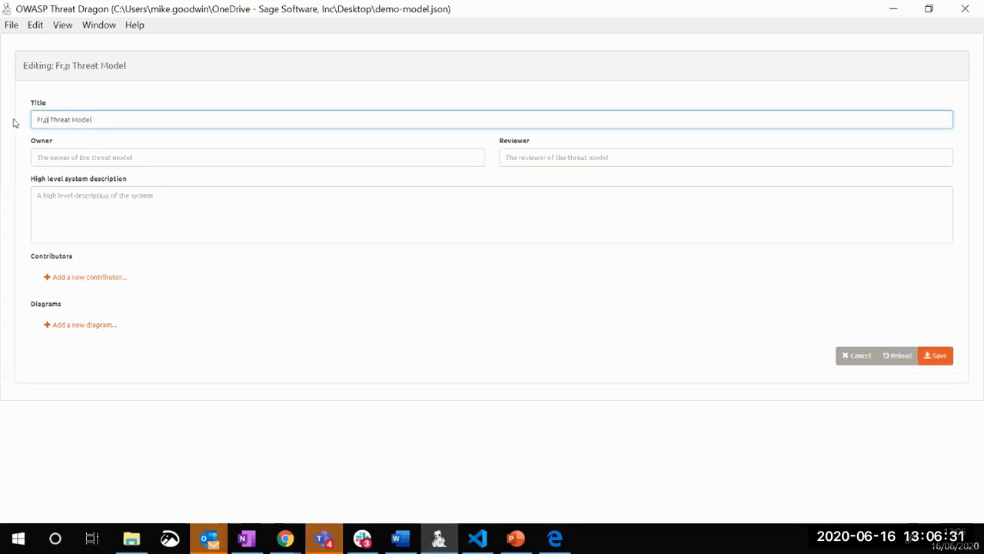
{"action": "key", "text": "BackSpace"}
{"action": "key", "text": "BackSpace"}
{"action": "key", "text": "BackSpace"}
{"action": "key", "text": "BackSpace"}
{"action": "type", "text": "Demo"}
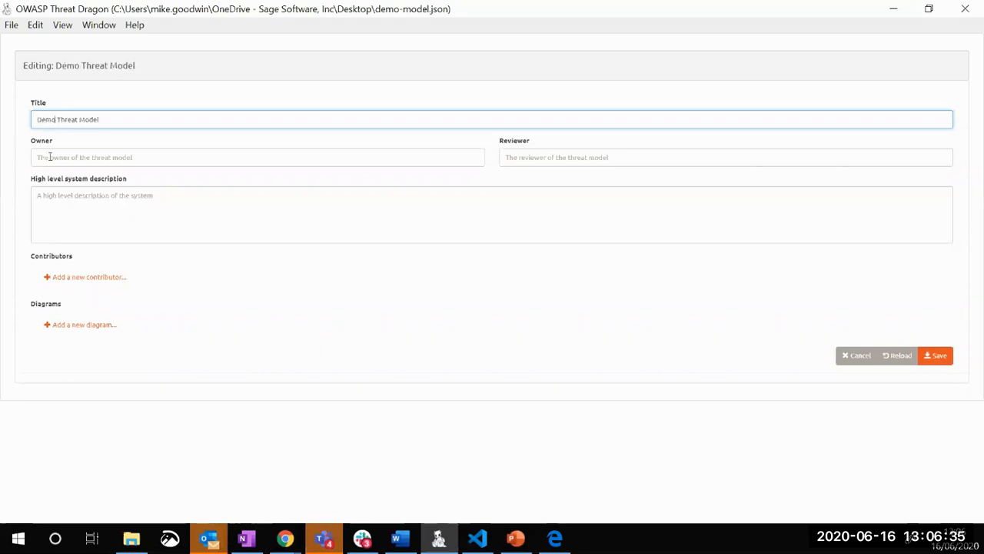
Fill in the owner as "Me", the reviewer as "My mum" and the high level system description as "Cool demo model"
{"action": "left_click", "coordinate": [53, 157]}
{"action": "type", "text": "Me"}
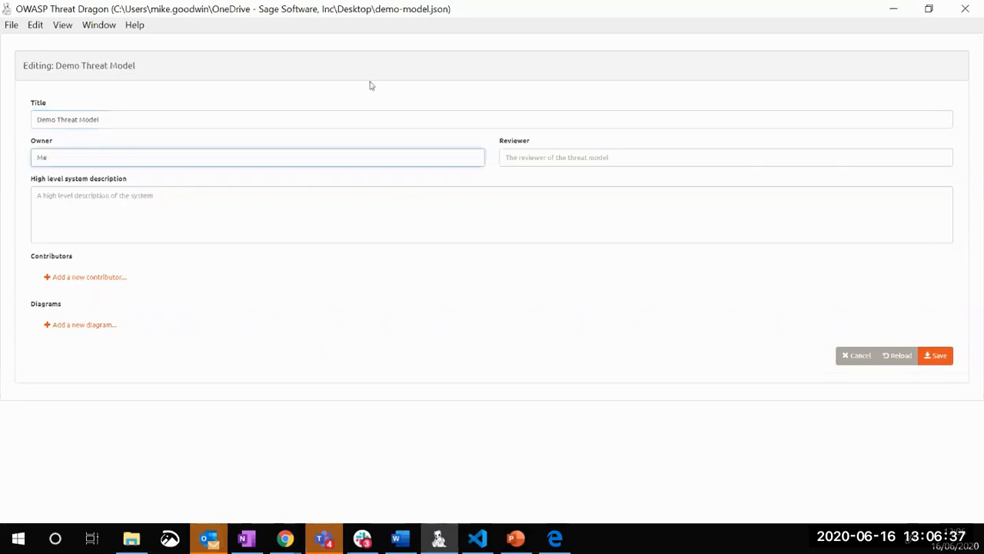
{"action": "left_click", "coordinate": [555, 157]}
{"action": "type", "text": "My mum"}
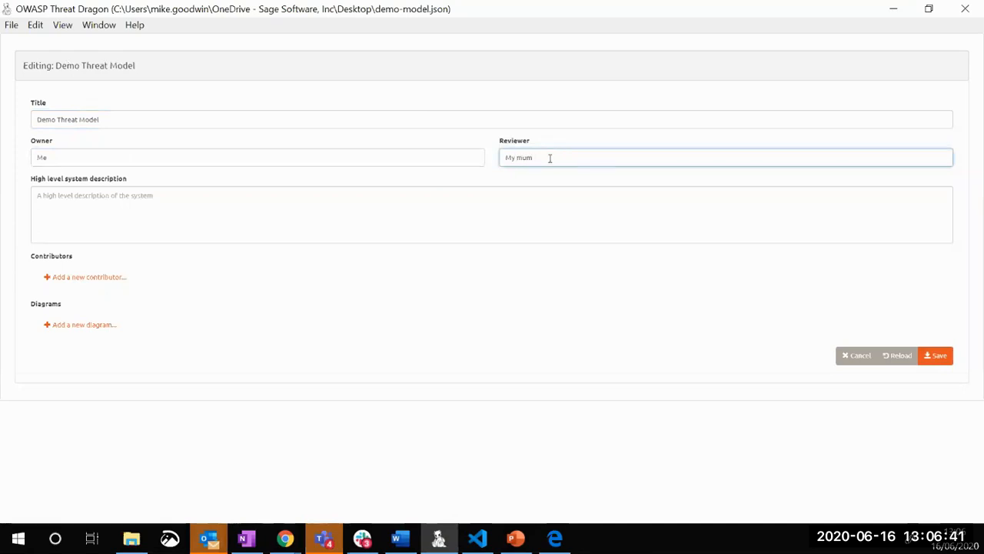
{"action": "left_click", "coordinate": [459, 202]}
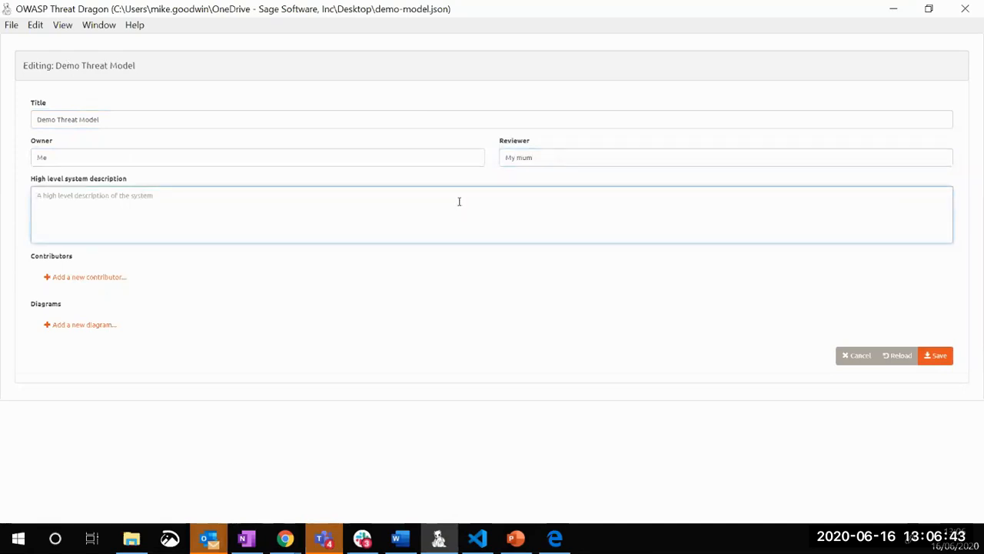
{"action": "type", "text": "Cool demo model"}
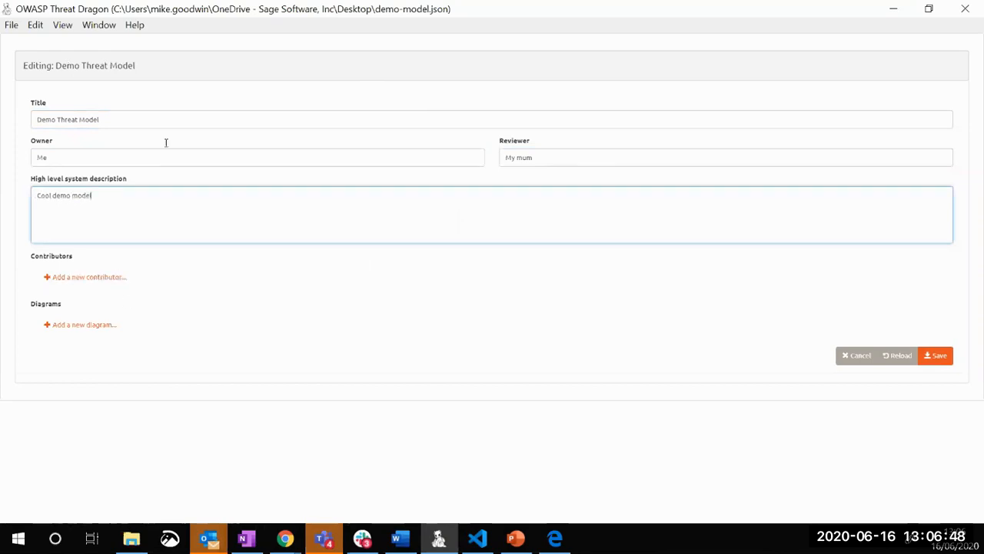
Add a contributor called "My friend" to the threat model
{"action": "left_click", "coordinate": [71, 277]}
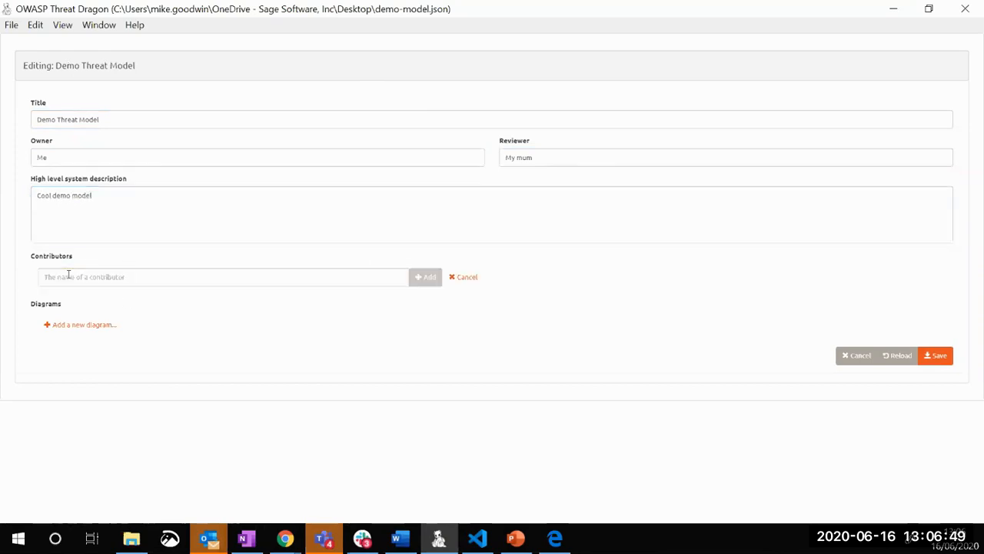
{"action": "type", "text": "My"}
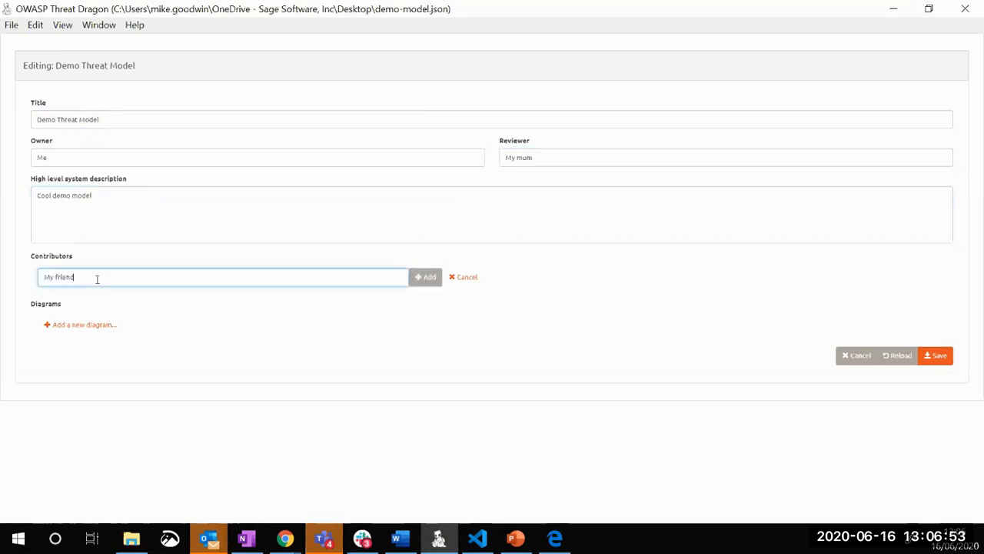
{"action": "type", "text": " friend"}
{"action": "left_click", "coordinate": [426, 278]}
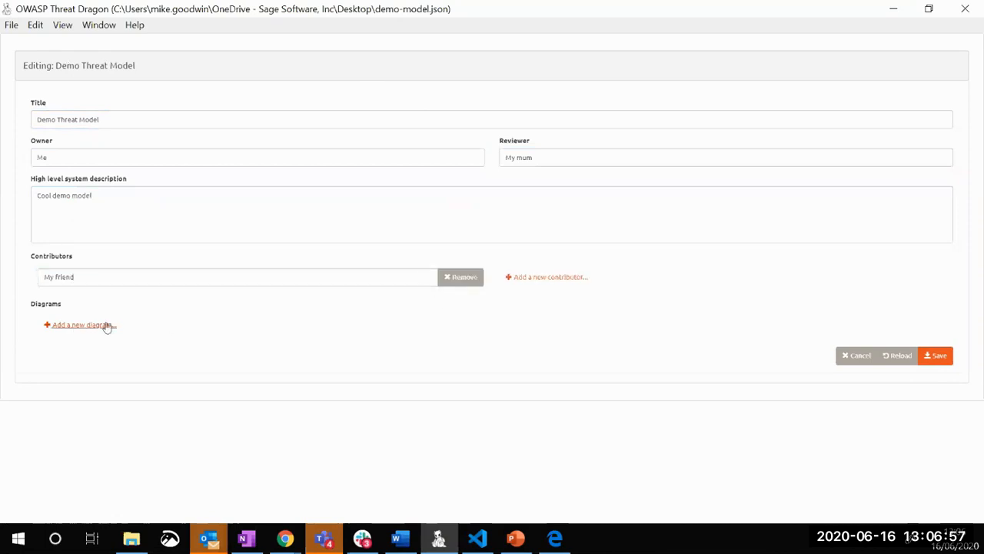
Add a diagram titled "Cool diagram" to the threat model and save the model details
{"action": "left_click", "coordinate": [80, 326]}
{"action": "left_click", "coordinate": [131, 323]}
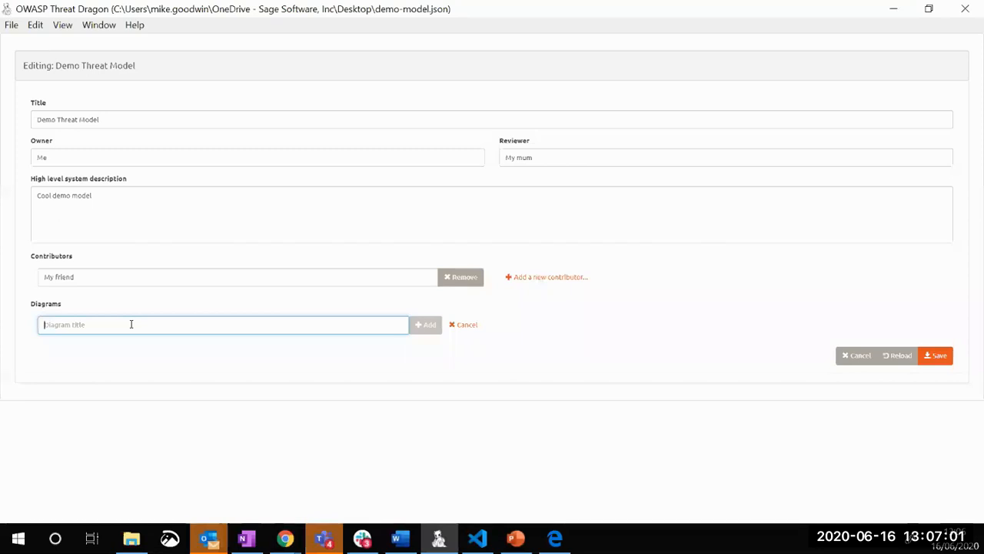
{"action": "type", "text": "Cool diagram"}
{"action": "left_click", "coordinate": [428, 323]}
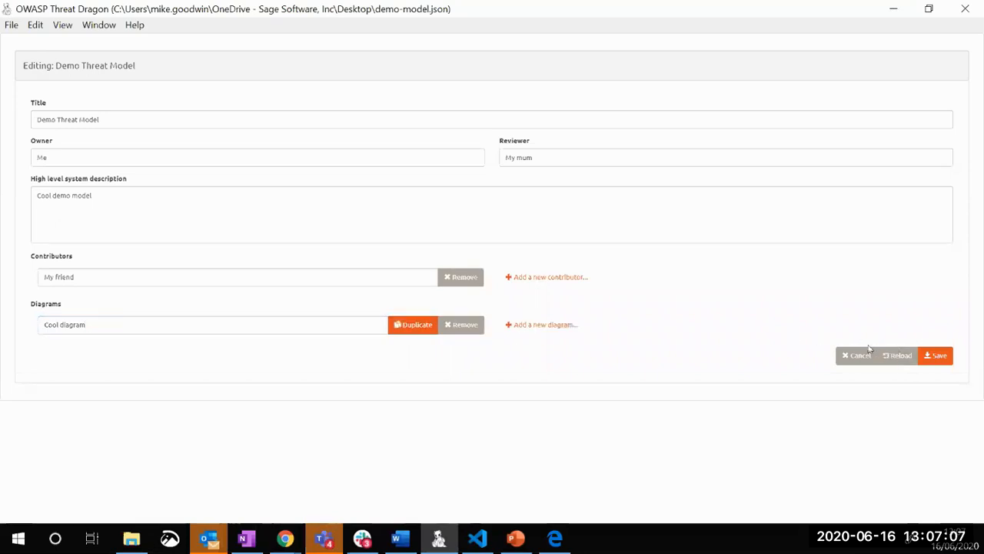
{"action": "left_click", "coordinate": [938, 357]}
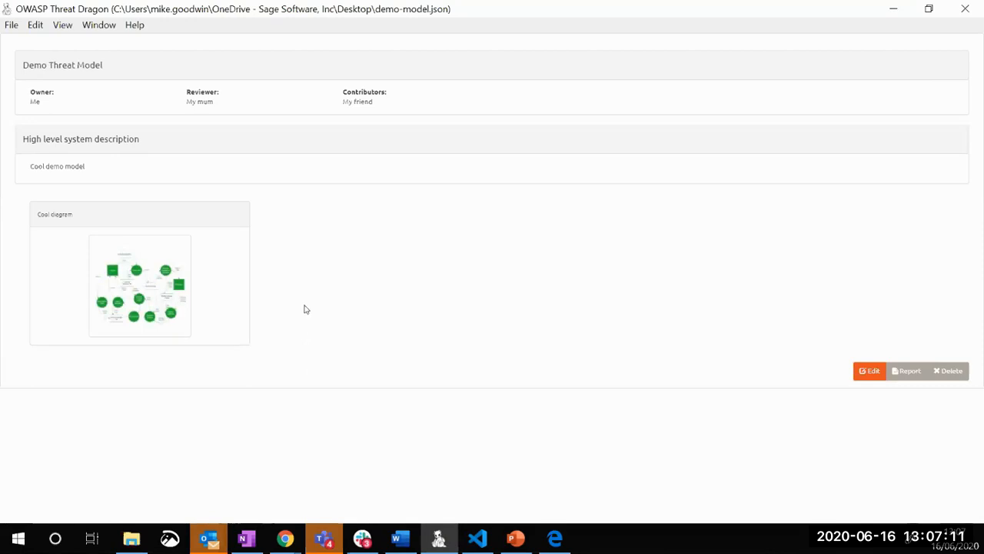
Open the Cool diagram for editing, add a process element and shift it slightly within the canvas
{"action": "left_click", "coordinate": [170, 313]}
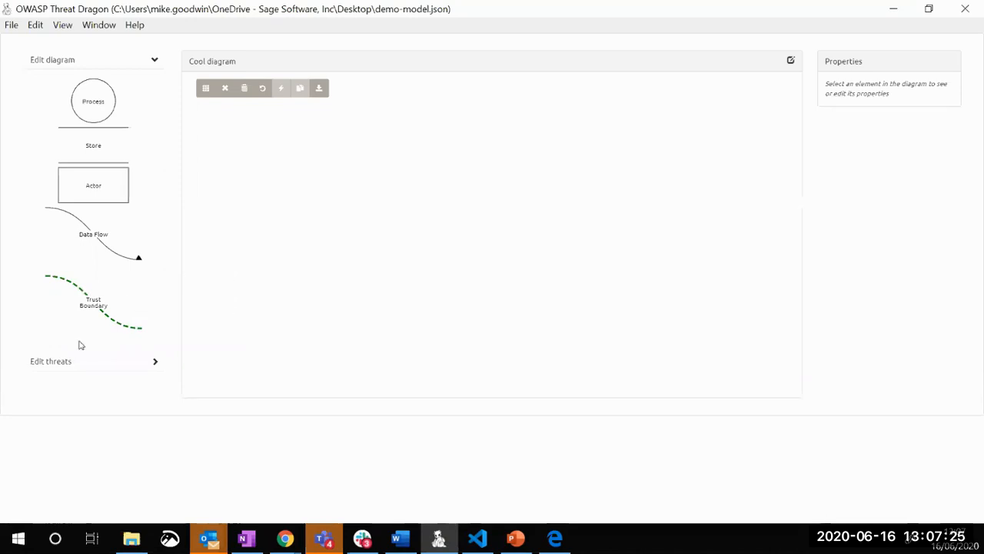
{"action": "left_click", "coordinate": [110, 92]}
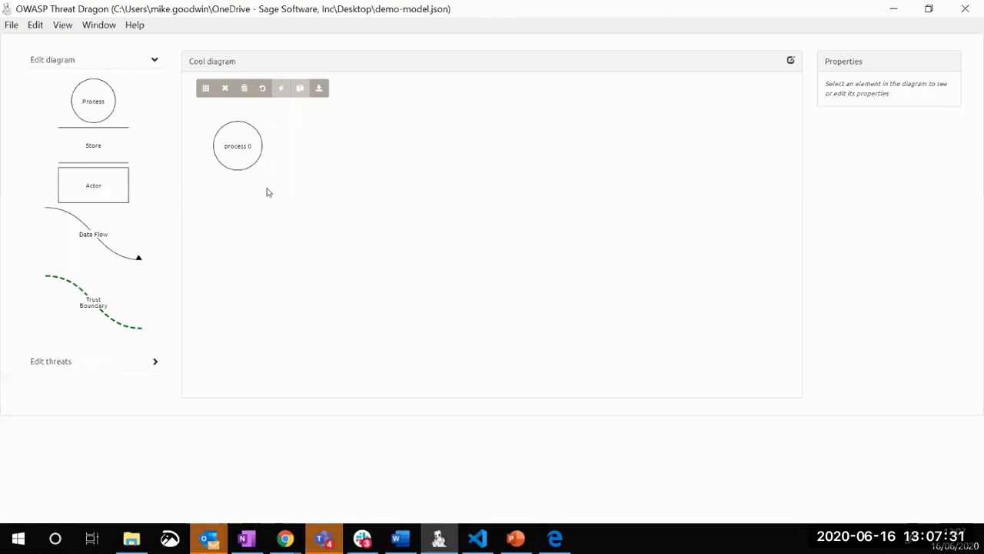
{"action": "left_click_drag", "start_coordinate": [247, 160], "coordinate": [273, 159]}
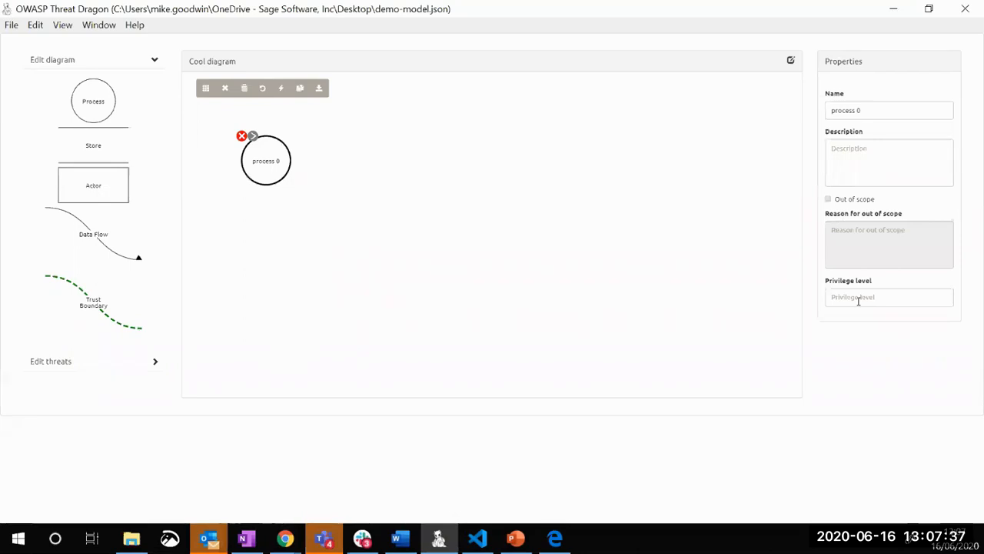
Rename the process to "my process" and enter "fsdfsdfad" as its description
{"action": "left_click", "coordinate": [891, 110]}
{"action": "key", "text": "BackSpace"}
{"action": "key", "text": "BackSpace"}
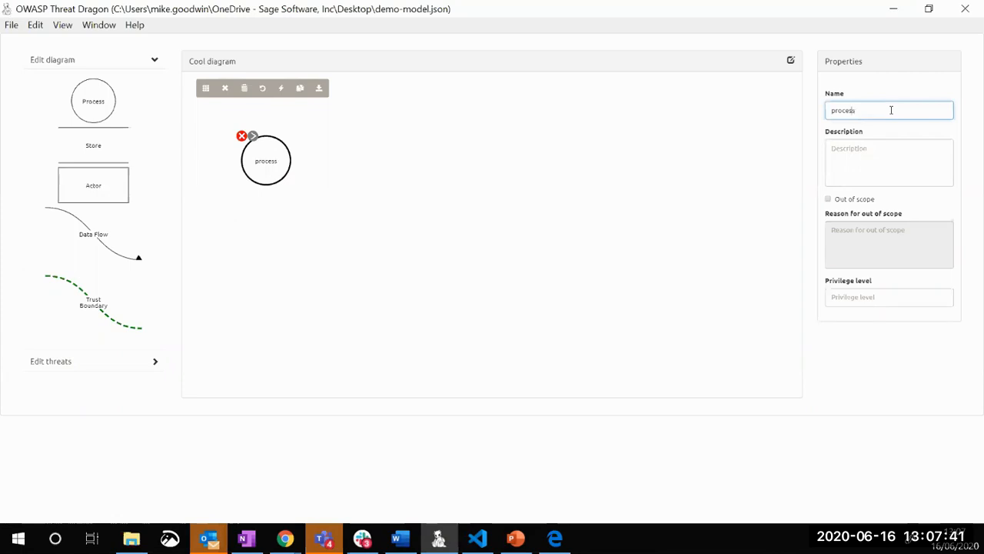
{"action": "type", "text": "my"}
{"action": "left_click", "coordinate": [890, 152]}
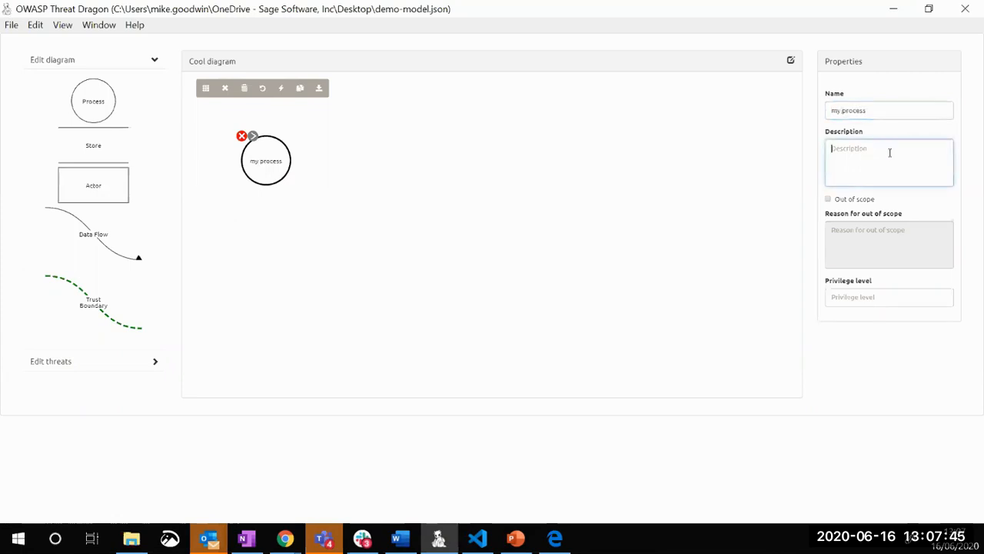
{"action": "type", "text": "fsdfsdfad"}
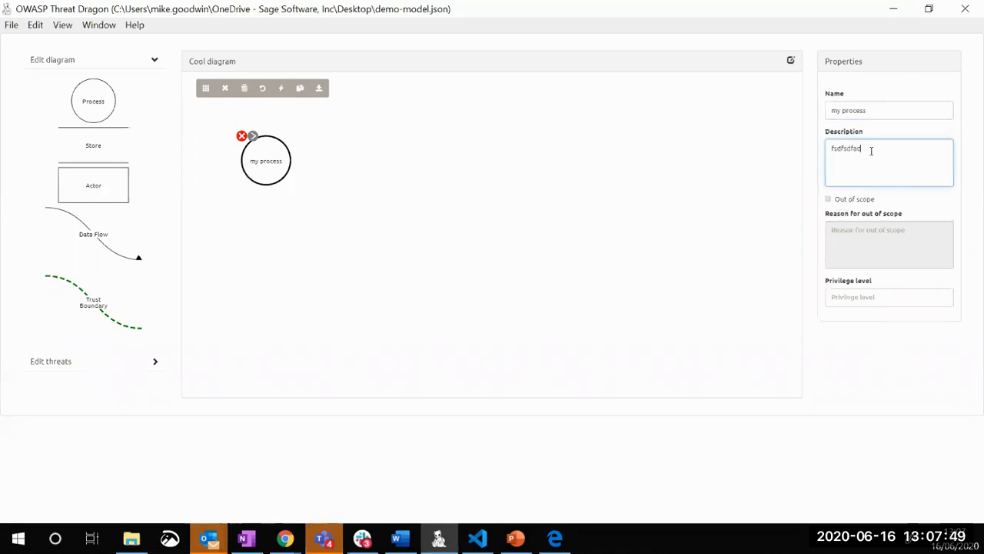
Mark the process out of scope with the reason "becasue" and clear the out-of-scope mark again
{"action": "left_click", "coordinate": [828, 199]}
{"action": "left_click", "coordinate": [888, 232]}
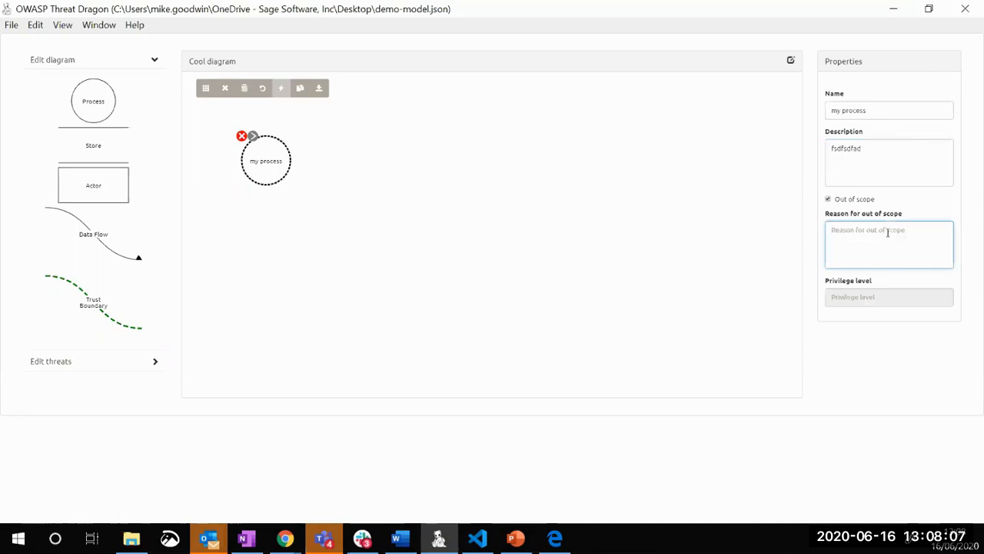
{"action": "type", "text": "becasue"}
{"action": "left_click", "coordinate": [828, 199]}
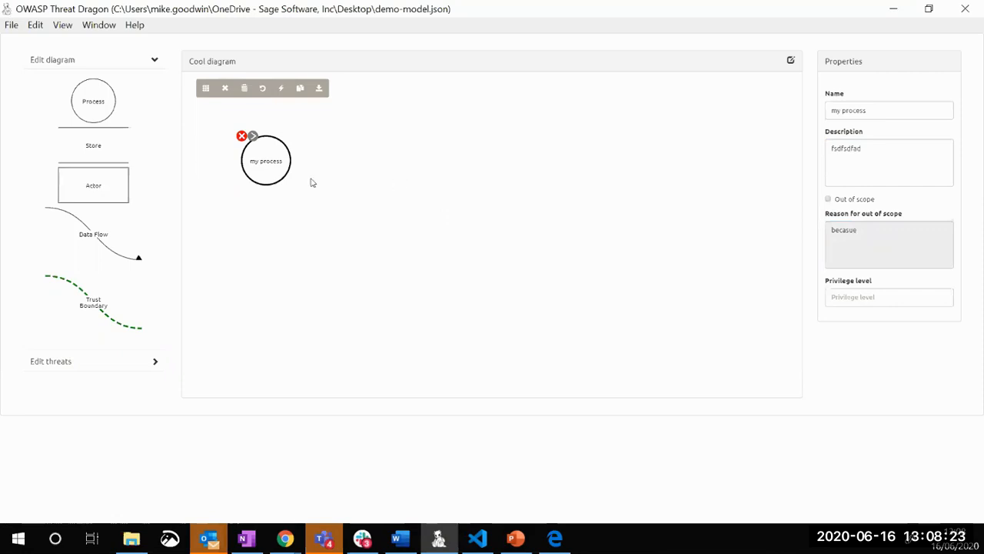
Duplicate my process and place the copy well to the right of the original
{"action": "left_click", "coordinate": [300, 87]}
{"action": "left_click_drag", "start_coordinate": [277, 202], "coordinate": [530, 154]}
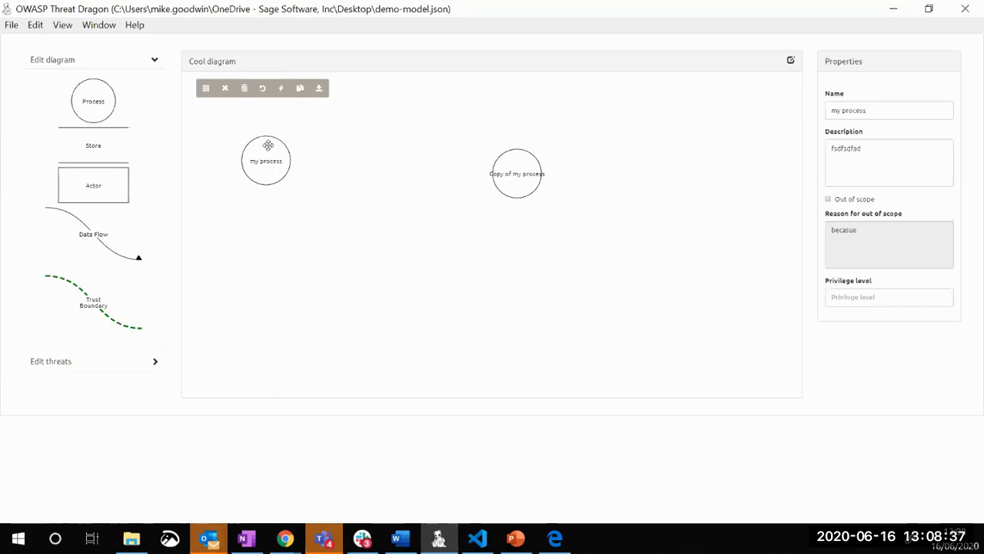
{"action": "left_click", "coordinate": [271, 171]}
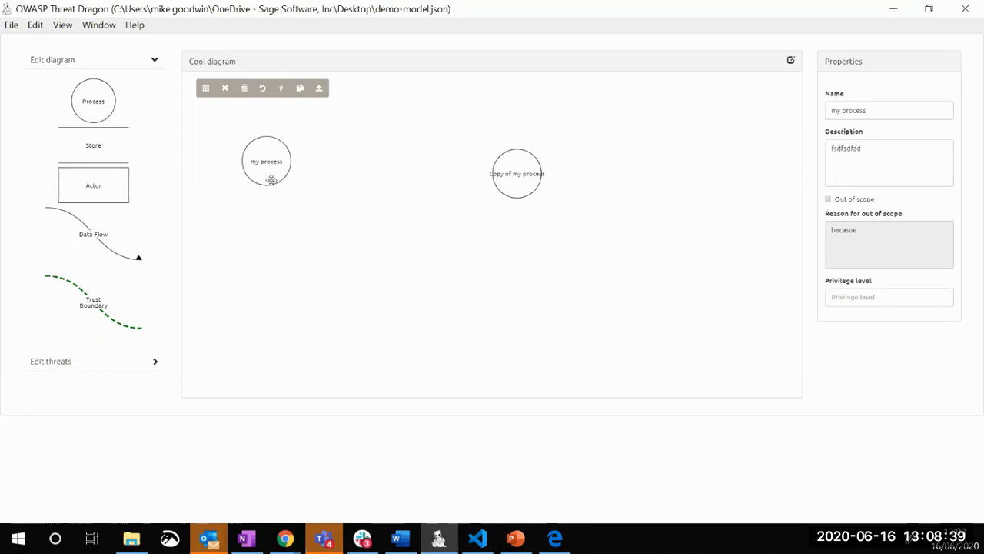
Connect the copied process to my process with a data flow running from the copy to the original
{"action": "left_click", "coordinate": [517, 169]}
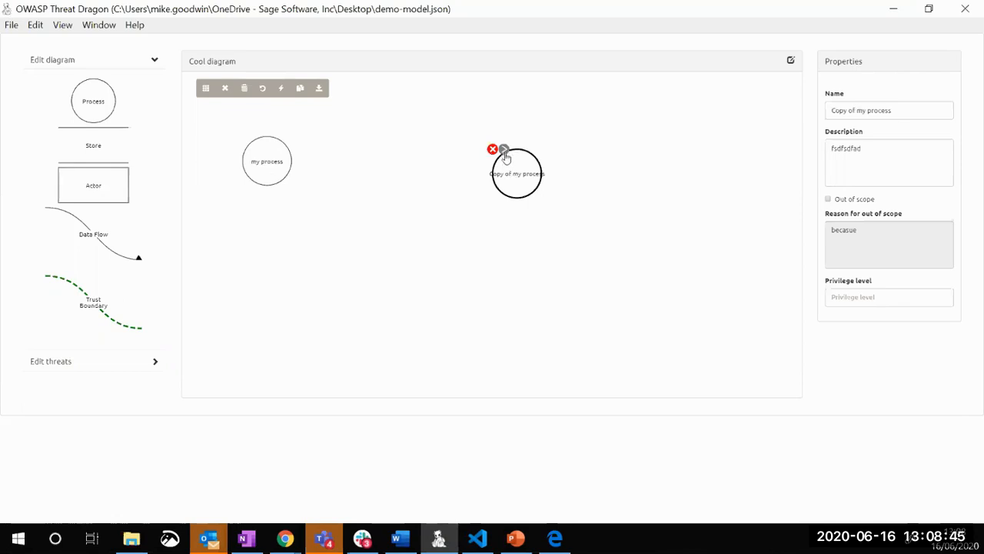
{"action": "left_click_drag", "start_coordinate": [504, 148], "coordinate": [266, 146]}
Move the copied process slightly higher and bend the connecting data flow downward at its middle
{"action": "left_click_drag", "start_coordinate": [519, 158], "coordinate": [529, 114]}
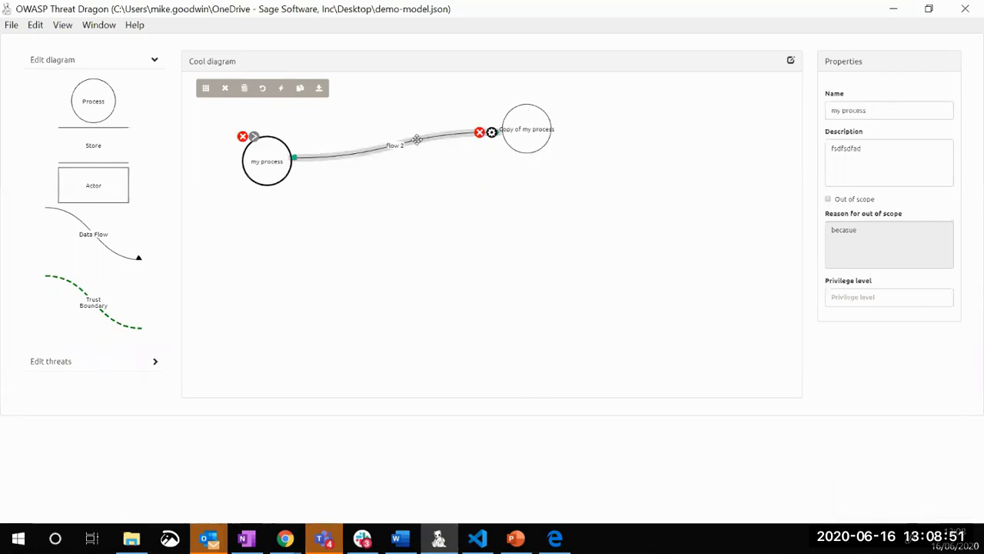
{"action": "left_click", "coordinate": [416, 140]}
{"action": "left_click_drag", "start_coordinate": [415, 144], "coordinate": [427, 194]}
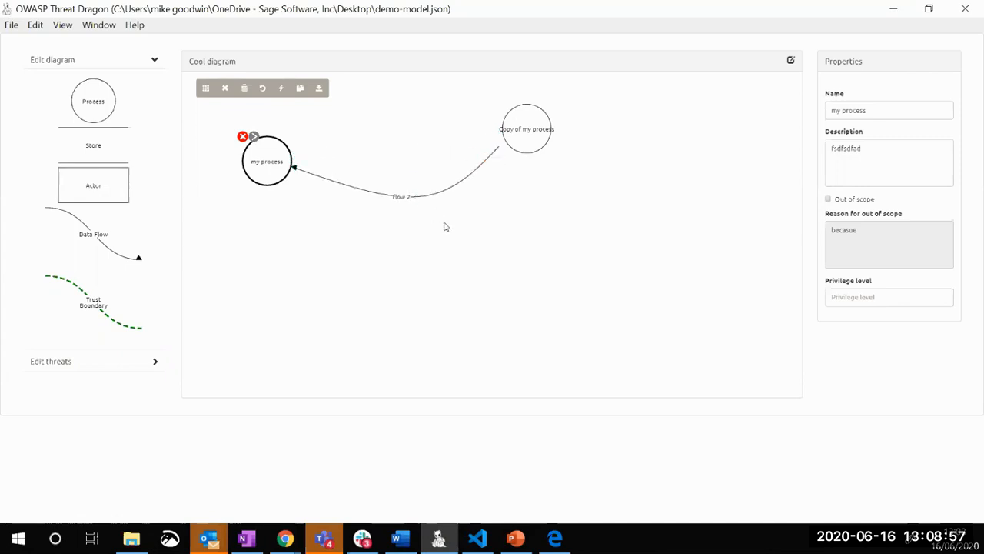
Open the connecting data flow's properties and switch its Out of scope option on and off again
{"action": "mouse_move", "coordinate": [403, 198]}
{"action": "left_click", "coordinate": [495, 160]}
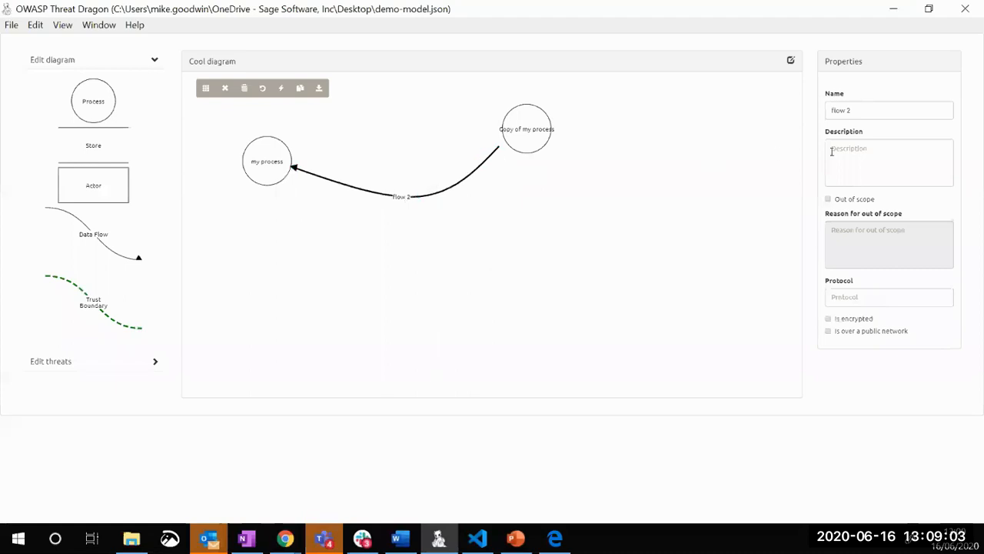
{"action": "left_click", "coordinate": [829, 199]}
{"action": "left_click", "coordinate": [829, 199]}
Bend the data flow upward into an arch and move the copied process lower than the original
{"action": "left_click", "coordinate": [436, 192]}
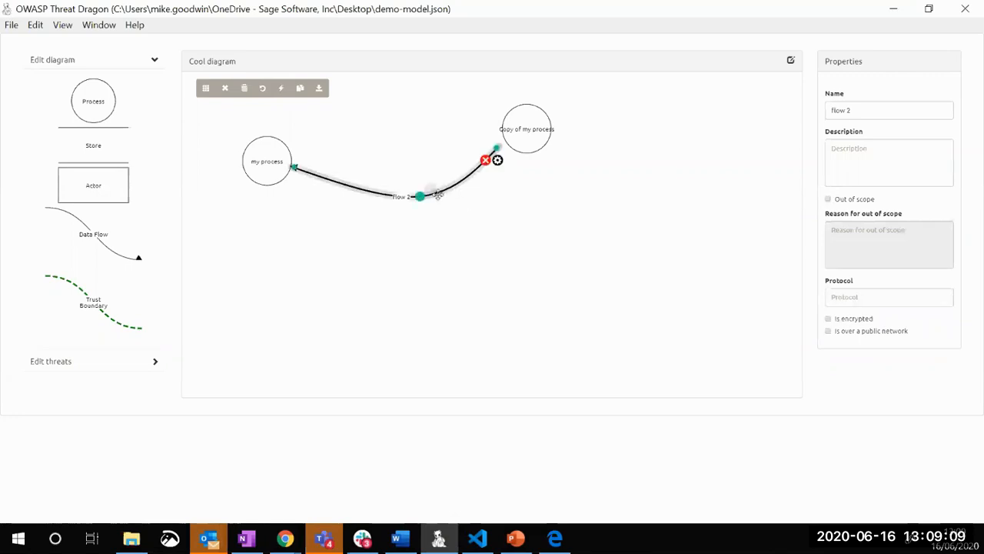
{"action": "left_click_drag", "start_coordinate": [429, 195], "coordinate": [400, 106]}
{"action": "left_click_drag", "start_coordinate": [540, 138], "coordinate": [564, 228]}
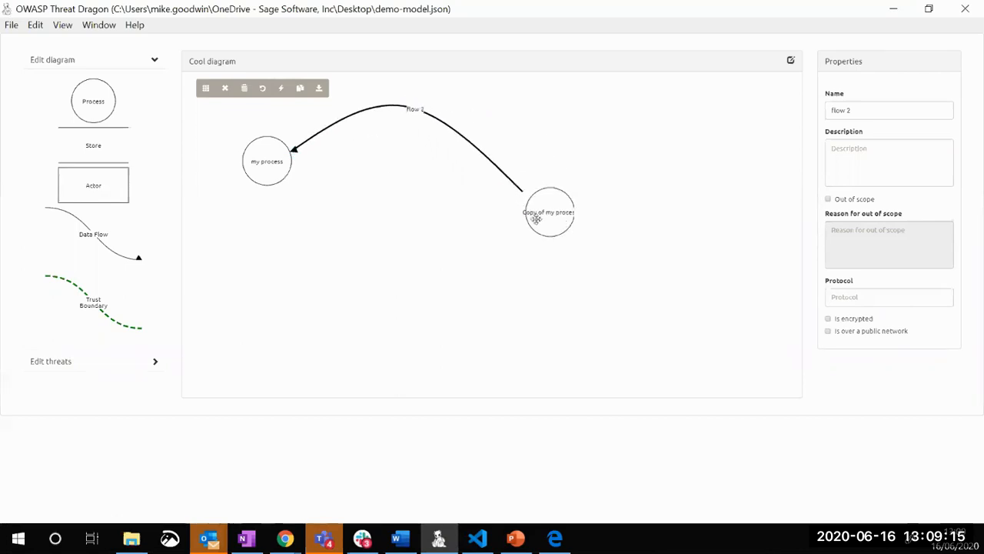
Deselect the data flow and add a second, unconnected data flow to the diagram
{"action": "left_click", "coordinate": [416, 205]}
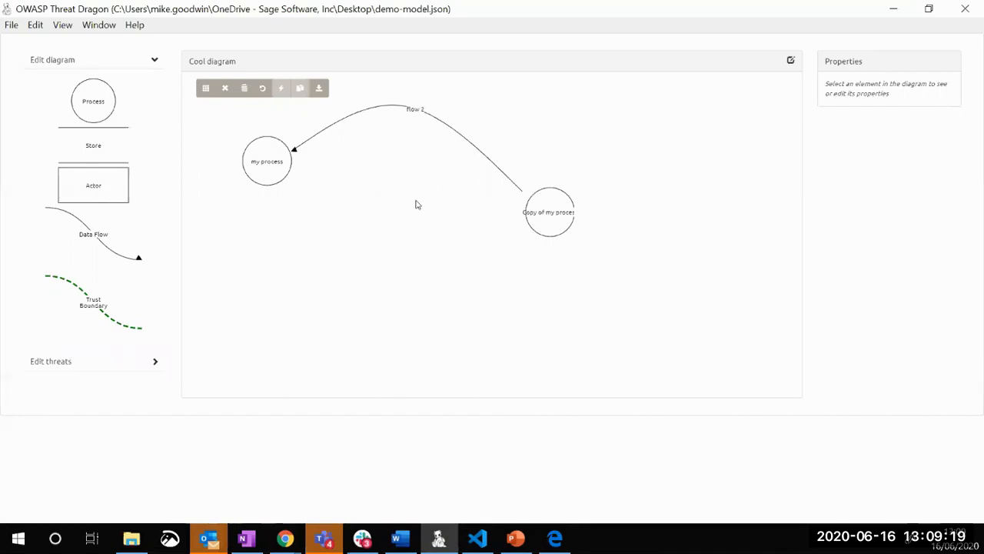
{"action": "left_click", "coordinate": [103, 243]}
Connect the second data flow (flow 3) from my process to the copied process and bend it downward at its middle
{"action": "mouse_move", "coordinate": [240, 147]}
{"action": "left_click_drag", "start_coordinate": [240, 146], "coordinate": [538, 219]}
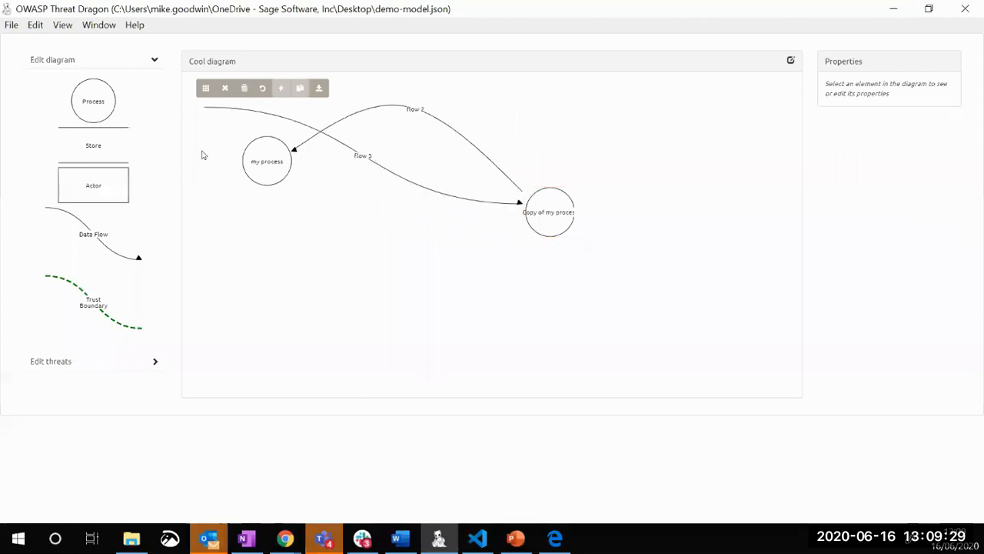
{"action": "mouse_move", "coordinate": [203, 107]}
{"action": "left_click_drag", "start_coordinate": [203, 109], "coordinate": [296, 211]}
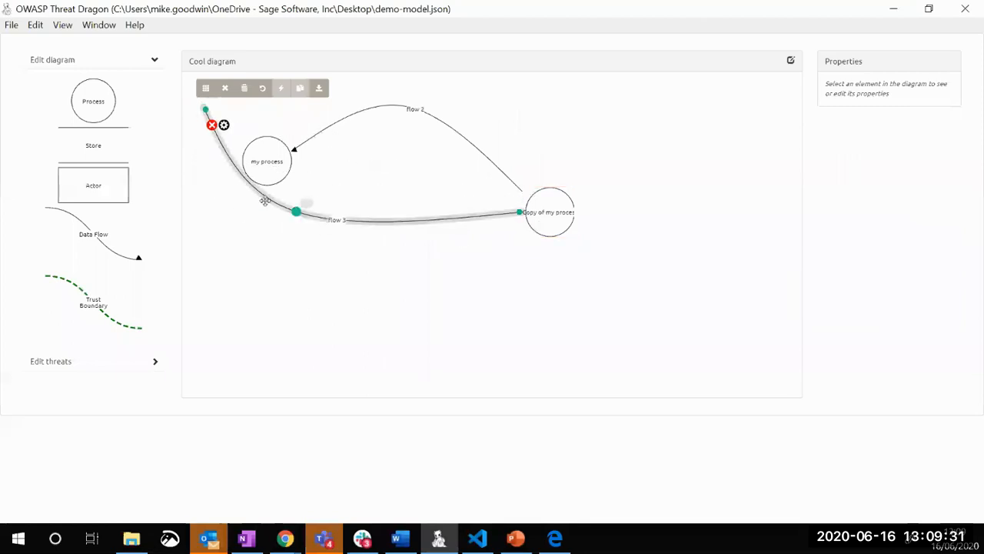
{"action": "left_click_drag", "start_coordinate": [203, 108], "coordinate": [268, 170]}
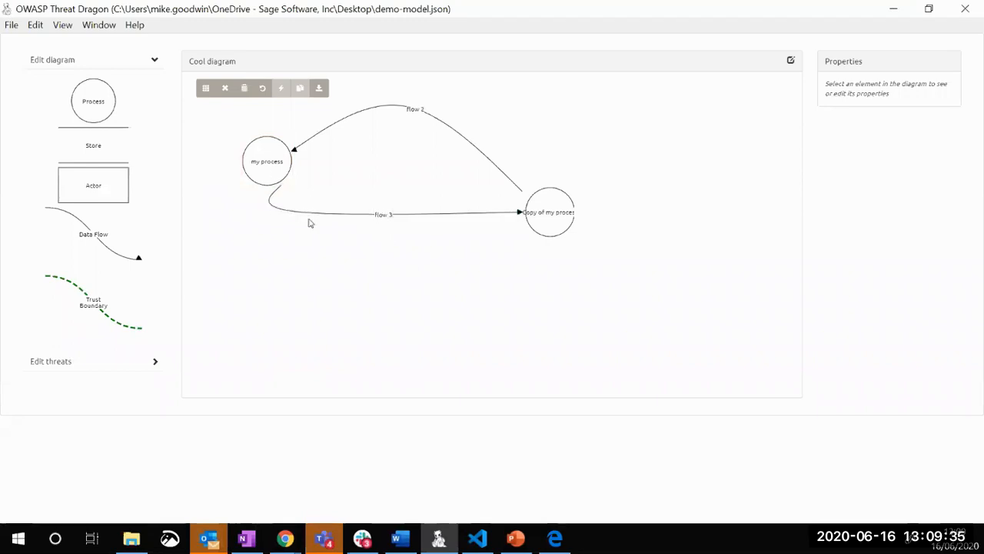
{"action": "left_click_drag", "start_coordinate": [299, 209], "coordinate": [344, 243]}
{"action": "left_click", "coordinate": [516, 299]}
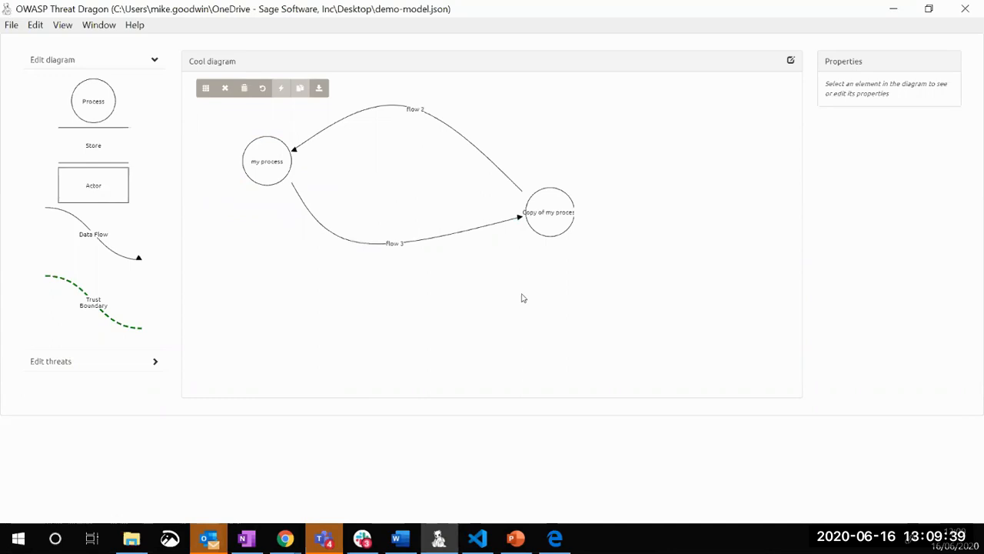
Add a store below the data flows and an actor above the copied process, and reroute flow 3 to end at the store
{"action": "left_click", "coordinate": [117, 141]}
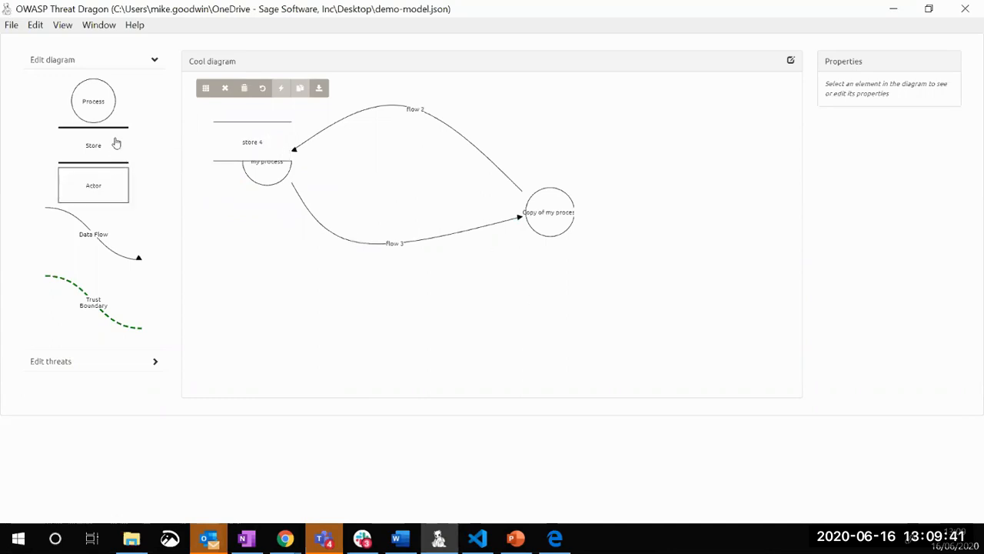
{"action": "left_click_drag", "start_coordinate": [272, 132], "coordinate": [397, 319]}
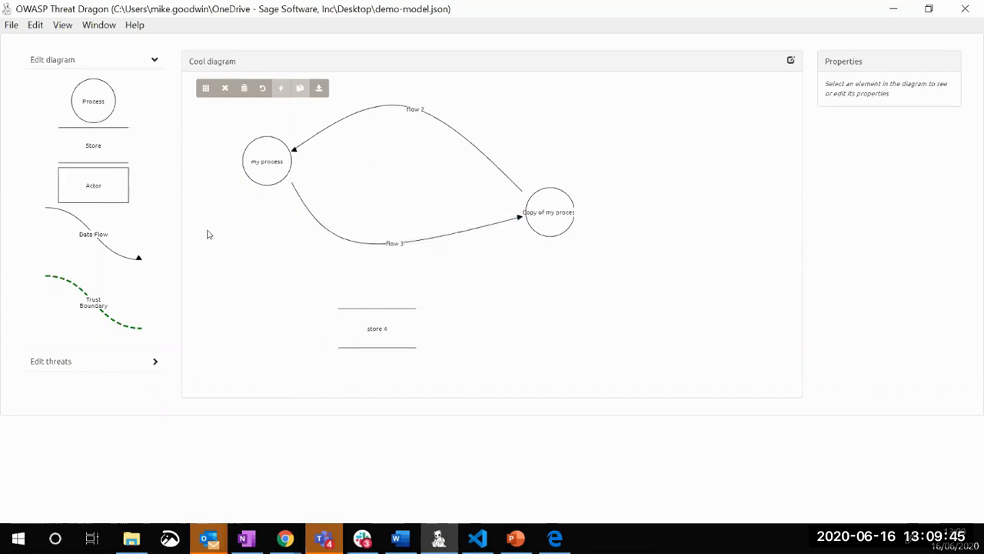
{"action": "left_click", "coordinate": [81, 194]}
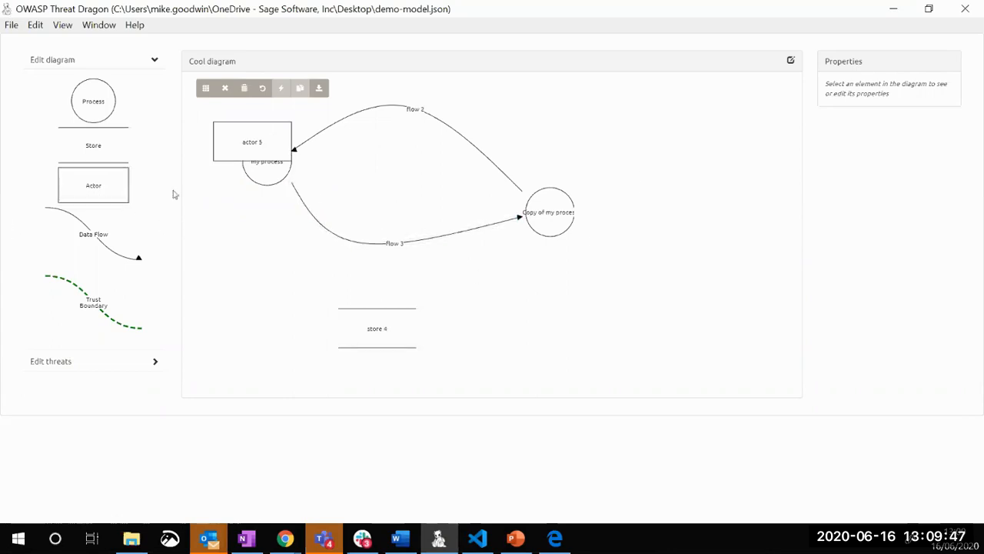
{"action": "left_click_drag", "start_coordinate": [222, 145], "coordinate": [644, 127]}
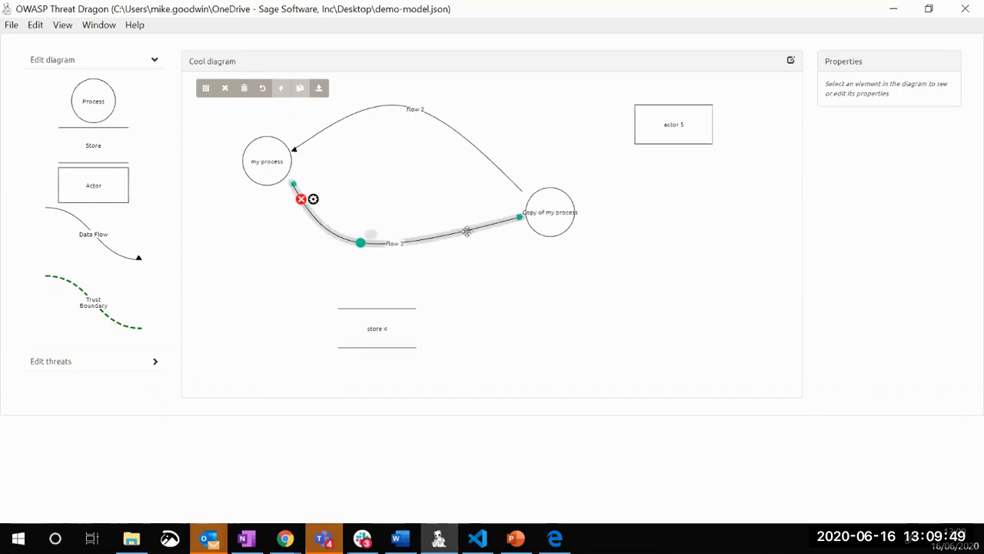
{"action": "left_click_drag", "start_coordinate": [520, 218], "coordinate": [473, 310]}
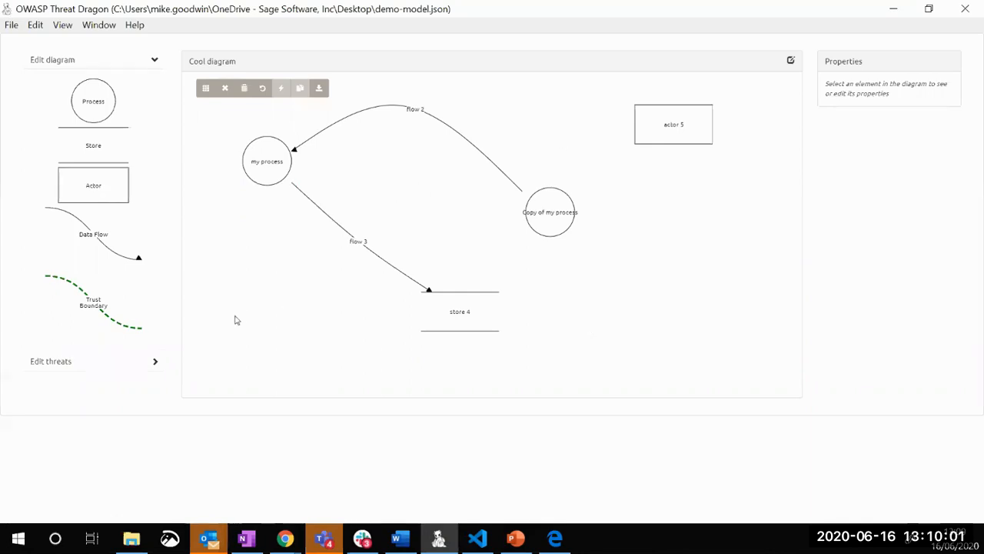
Add a trust boundary crossing both data flows between my process and the other elements, and curve it slightly toward the copied process
{"action": "left_click", "coordinate": [71, 286]}
{"action": "left_click", "coordinate": [238, 144]}
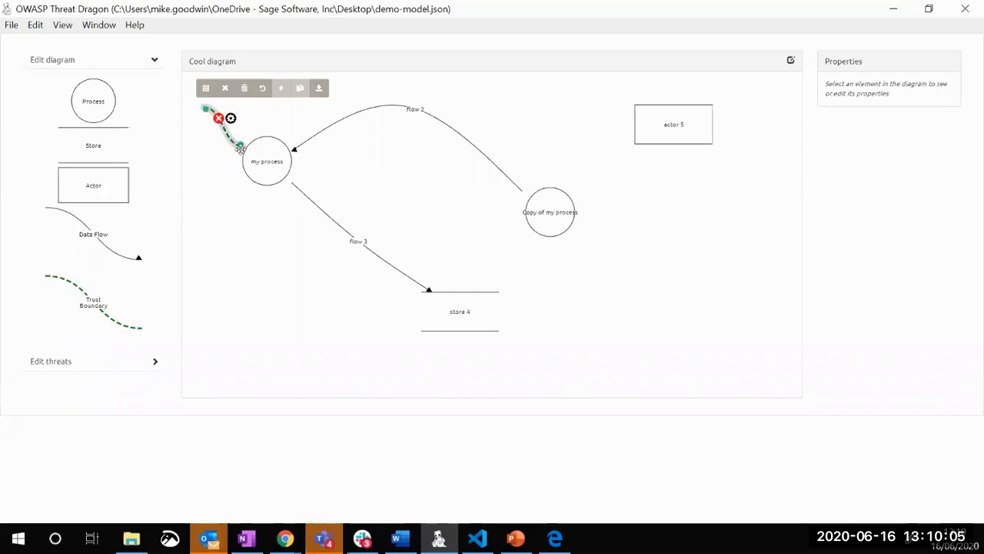
{"action": "left_click_drag", "start_coordinate": [205, 109], "coordinate": [346, 327]}
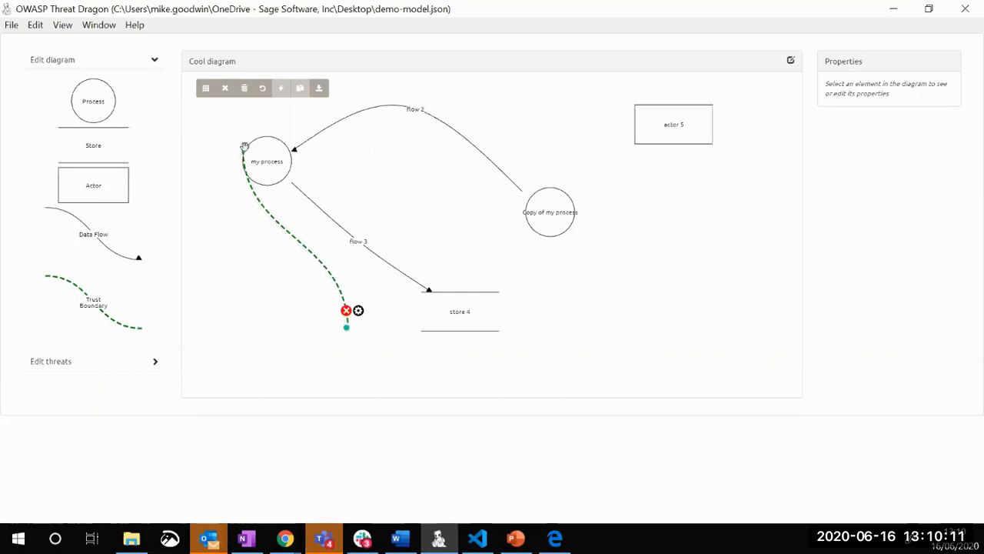
{"action": "left_click_drag", "start_coordinate": [245, 146], "coordinate": [500, 100]}
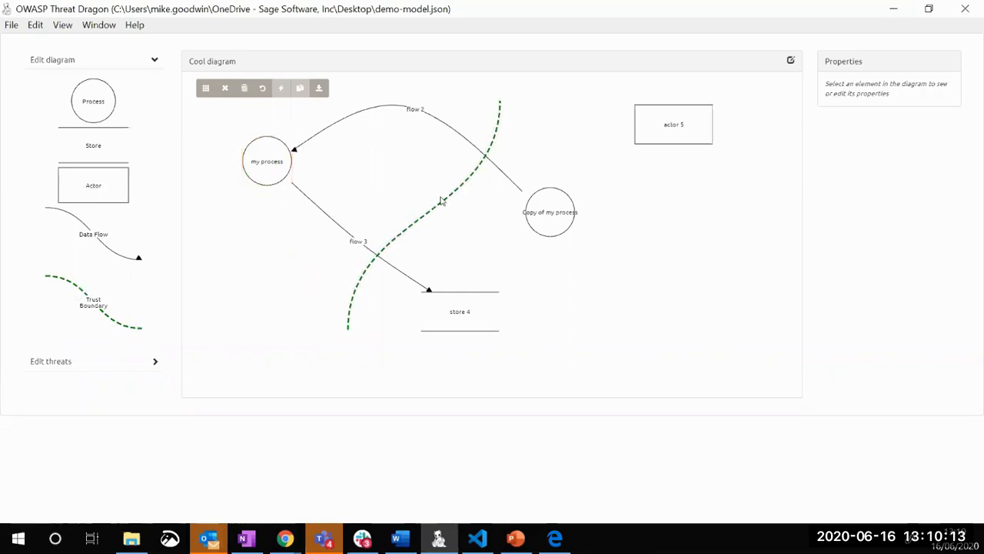
{"action": "left_click", "coordinate": [442, 201]}
{"action": "left_click_drag", "start_coordinate": [442, 202], "coordinate": [460, 222]}
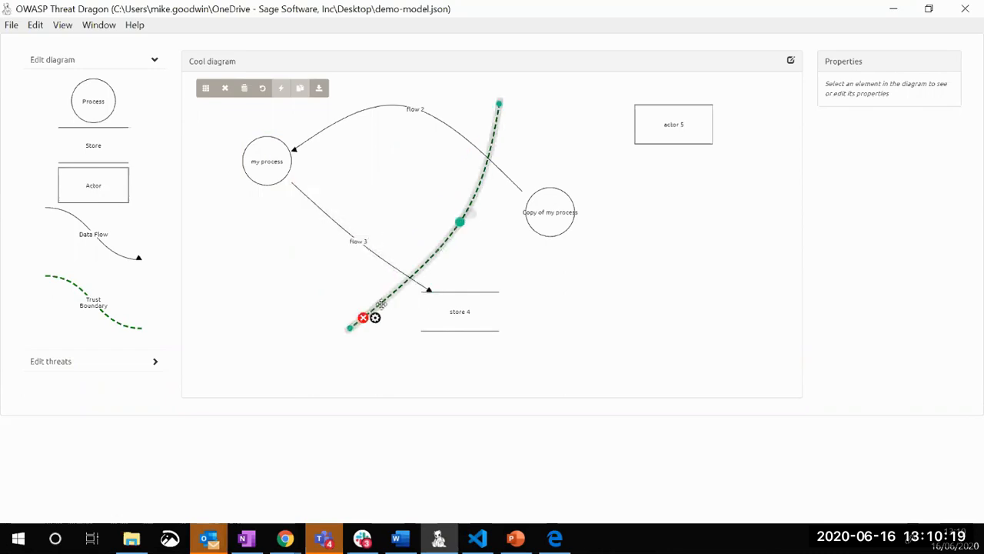
Open the trust boundary's properties and name it Interwebz
{"action": "left_click", "coordinate": [376, 317]}
{"action": "left_click", "coordinate": [854, 112]}
{"action": "type", "text": "I"}
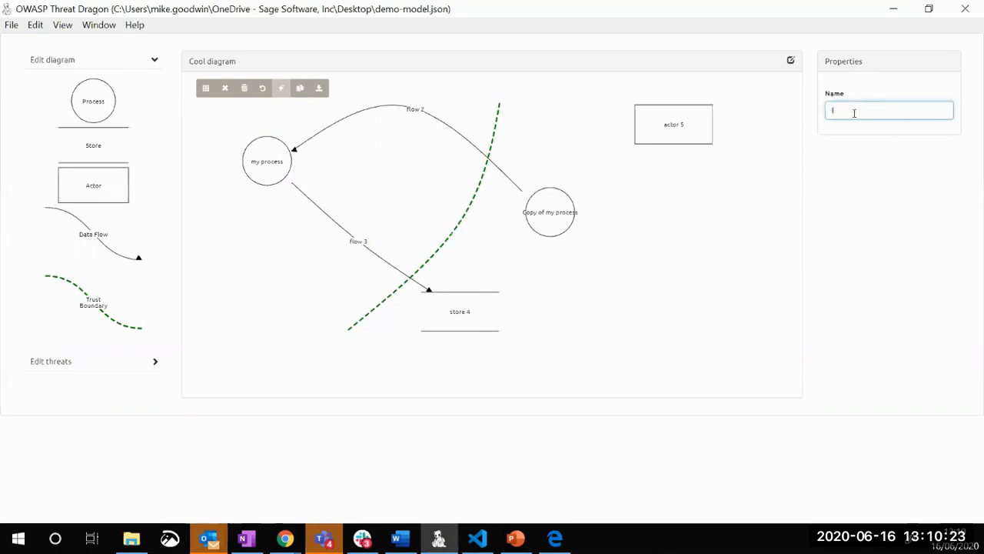
{"action": "type", "text": "nterwebz"}
{"action": "left_click", "coordinate": [718, 310]}
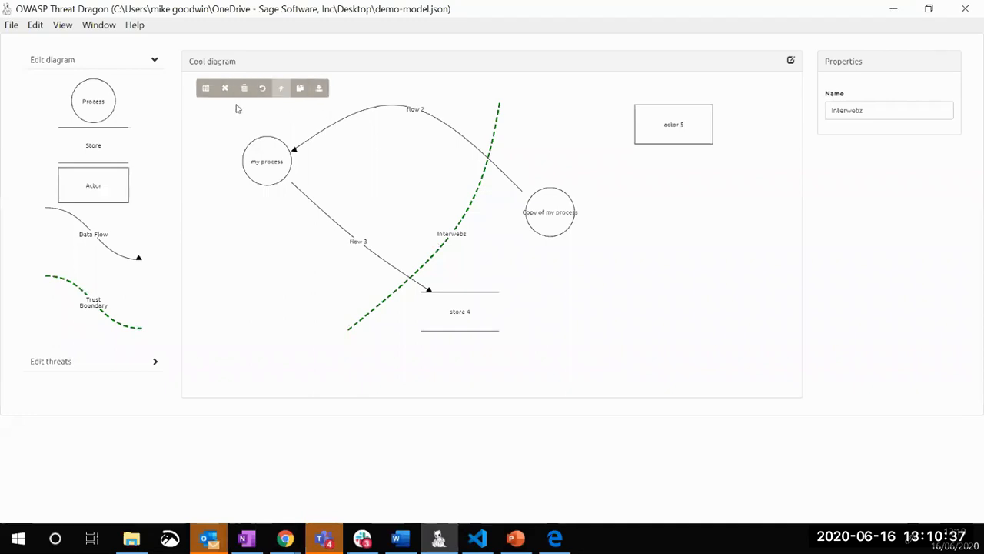
Turn on the diagram grid and move the actor closer to the trust boundary, above the copied process
{"action": "left_click", "coordinate": [206, 92]}
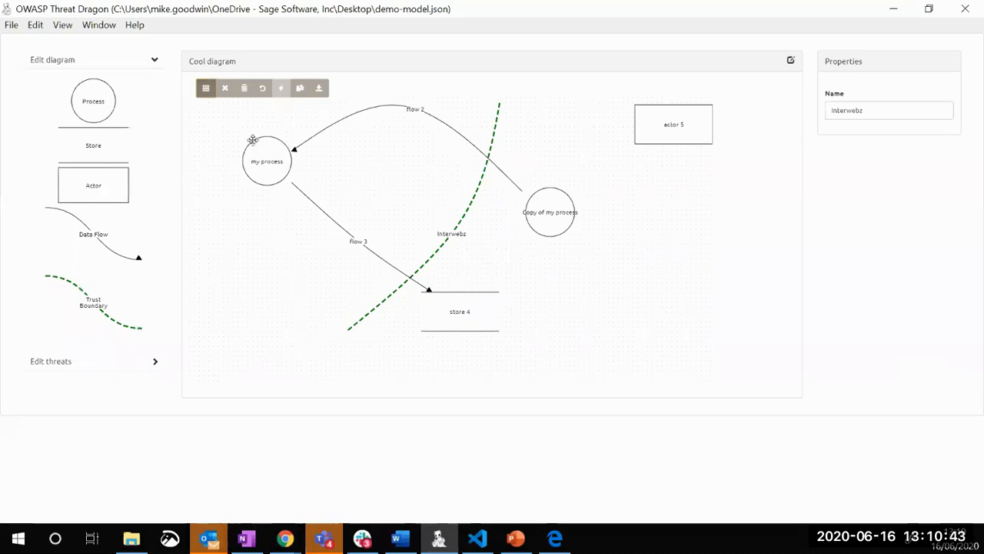
{"action": "left_click_drag", "start_coordinate": [667, 137], "coordinate": [575, 142]}
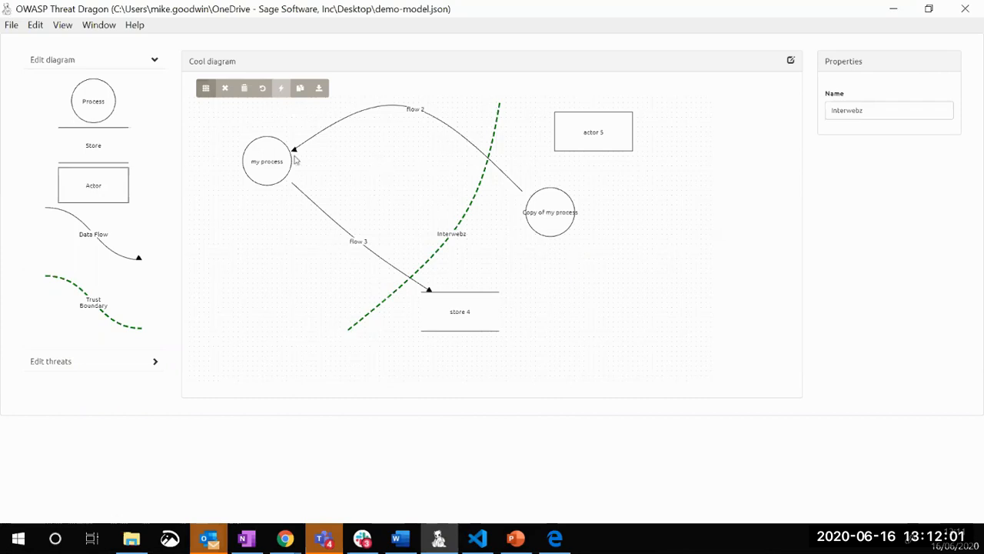
Select my process and generate suggested threats for it
{"action": "left_click", "coordinate": [273, 142]}
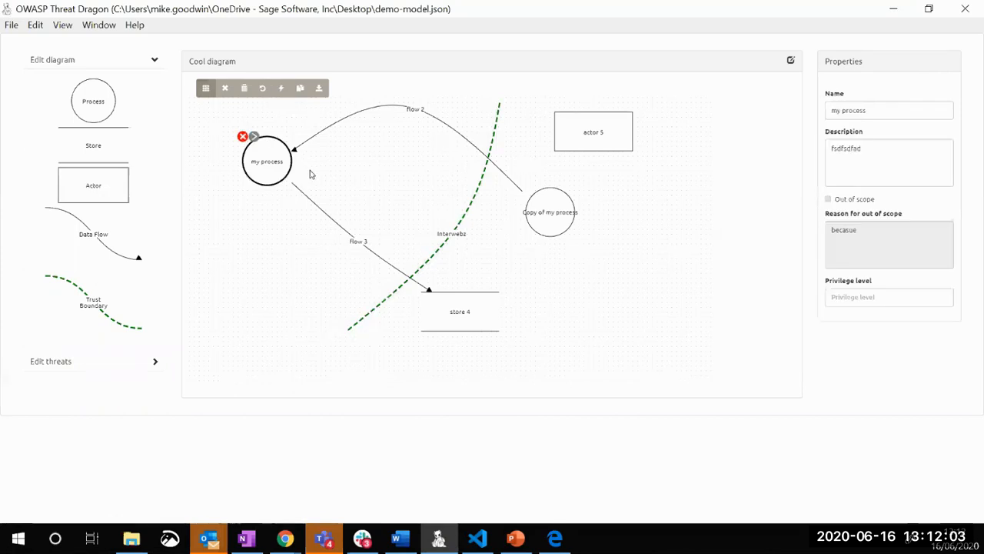
{"action": "left_click", "coordinate": [282, 89]}
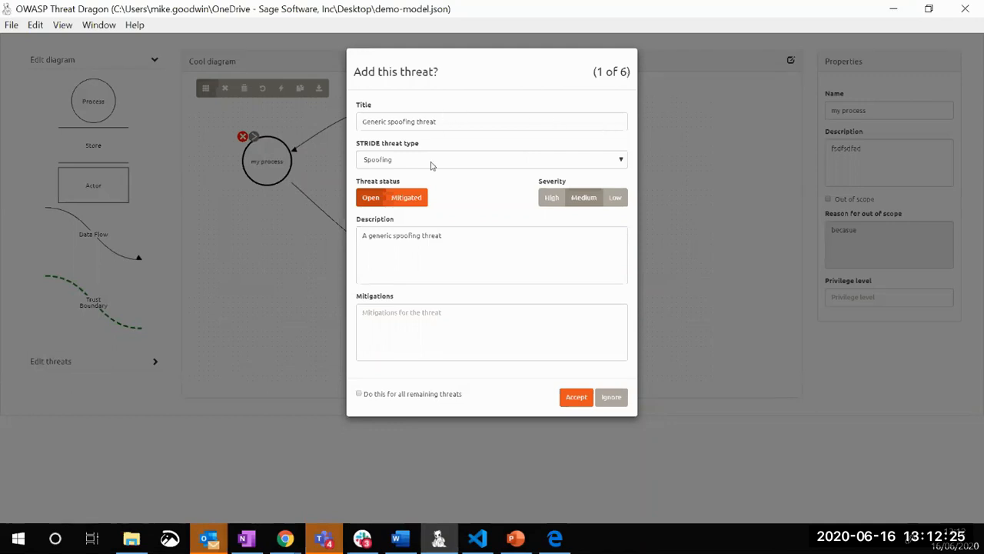
Append sdfsdf to the suggested spoofing threat's title and enter Fixed as its mitigation
{"action": "left_click", "coordinate": [452, 121]}
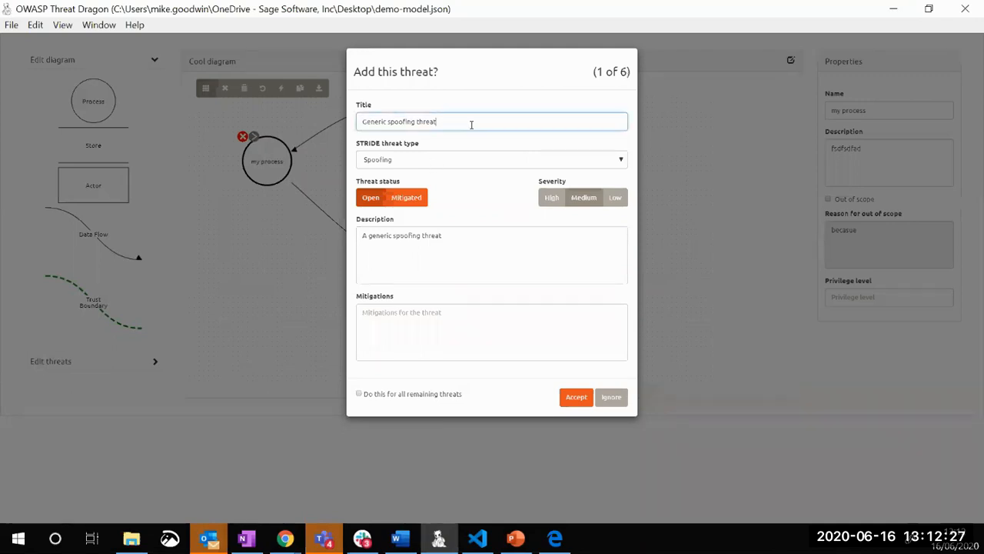
{"action": "type", "text": "sdfsdf"}
{"action": "left_click", "coordinate": [419, 324]}
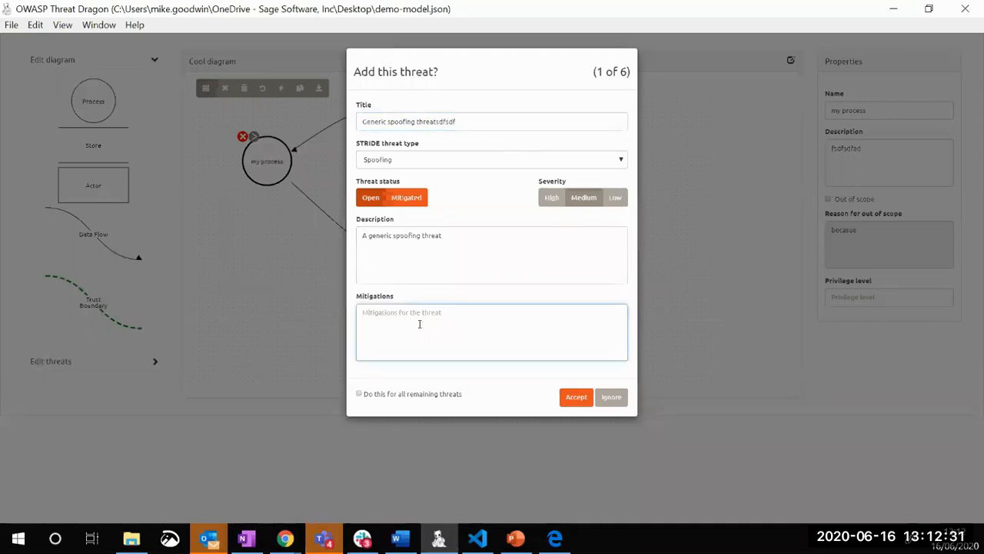
{"action": "type", "text": "fixed"}
Try the spoofing threat's Open and Mitigated statuses and its High, Medium and Low severities, ending on Mitigated and High
{"action": "left_click", "coordinate": [405, 202]}
{"action": "left_click", "coordinate": [372, 201]}
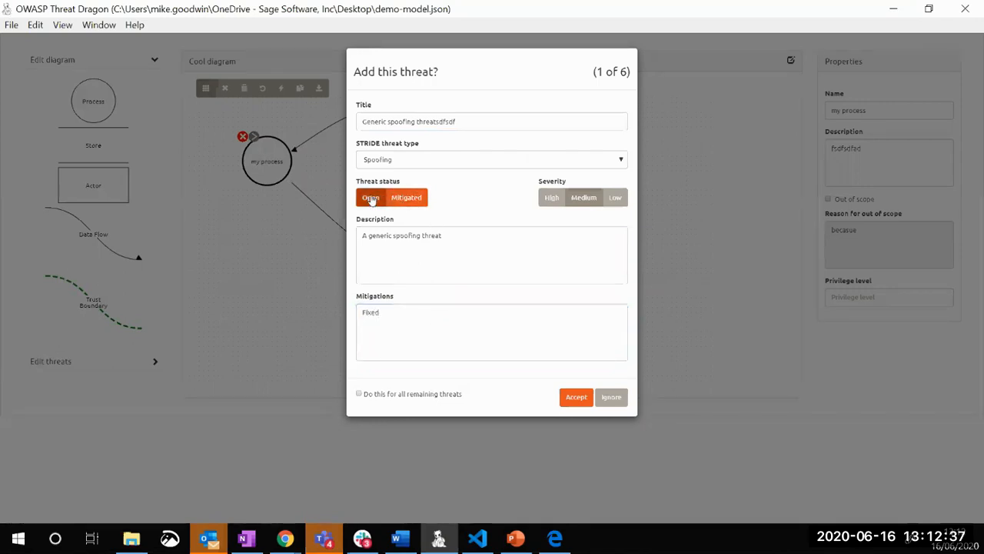
{"action": "left_click", "coordinate": [404, 203]}
{"action": "left_click", "coordinate": [551, 201]}
{"action": "left_click", "coordinate": [584, 197]}
{"action": "left_click", "coordinate": [614, 197]}
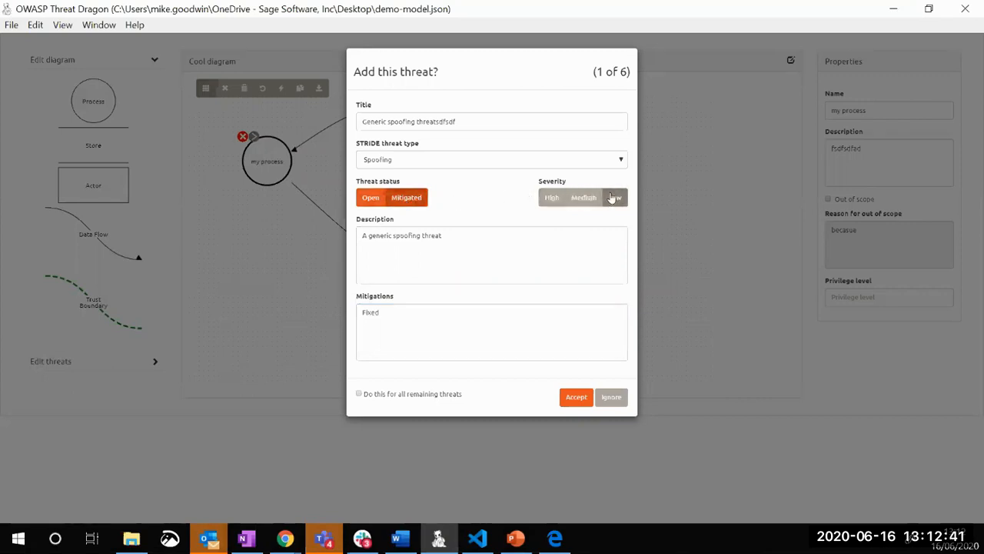
{"action": "left_click", "coordinate": [550, 197]}
{"action": "left_click", "coordinate": [370, 199]}
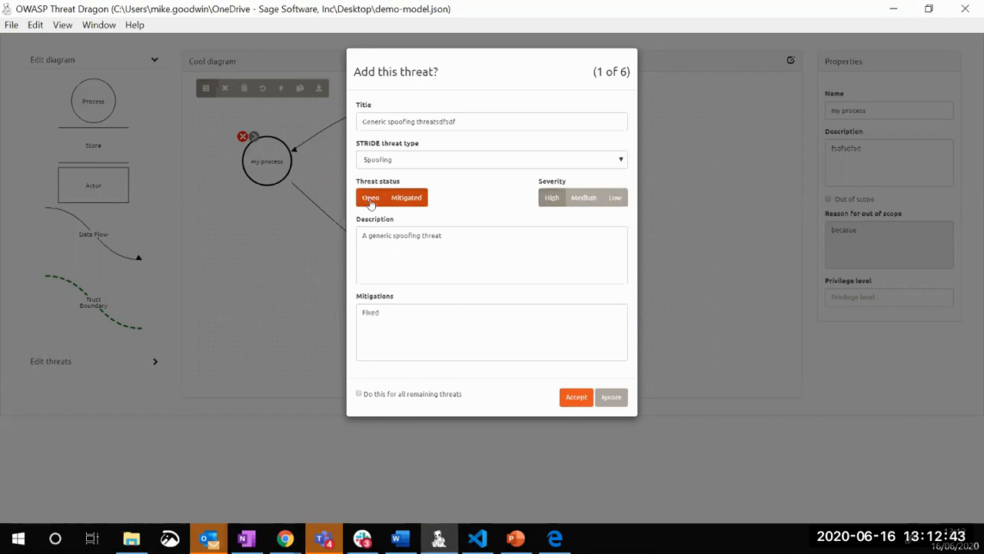
Ignore the suggested spoofing threat, accept the generic tampering threat, and ignore all remaining suggestions from the repudiation threat onward
{"action": "left_click", "coordinate": [612, 397]}
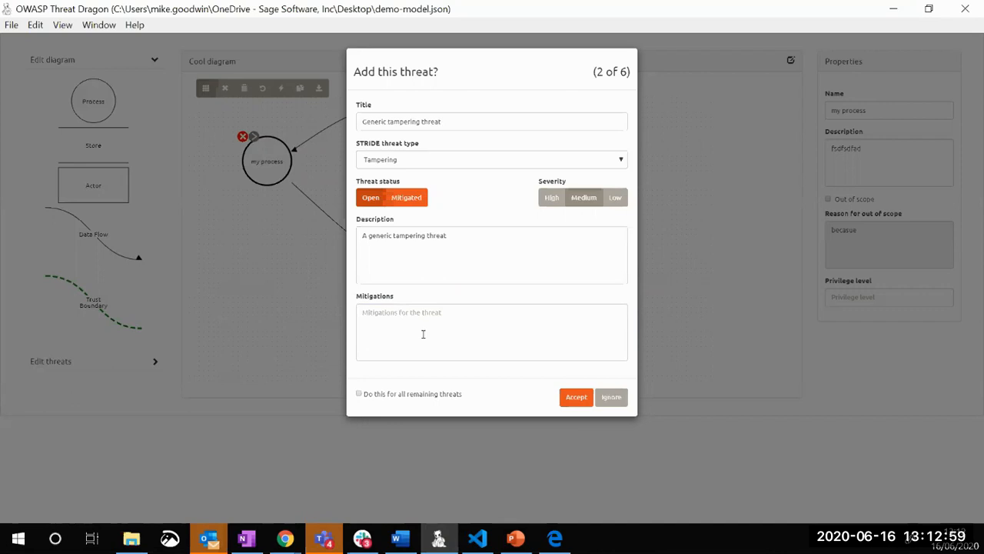
{"action": "left_click", "coordinate": [578, 400]}
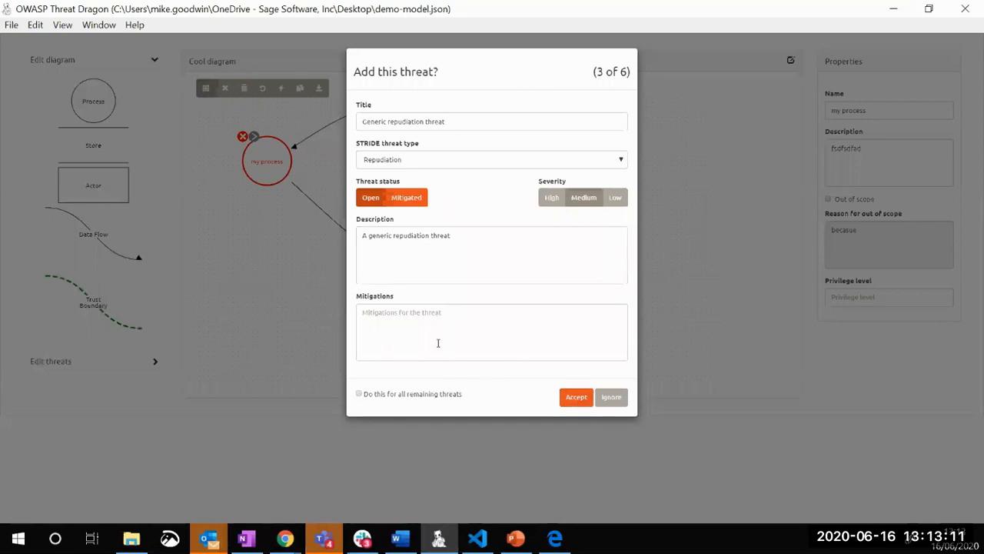
{"action": "left_click", "coordinate": [358, 394]}
{"action": "left_click", "coordinate": [615, 401]}
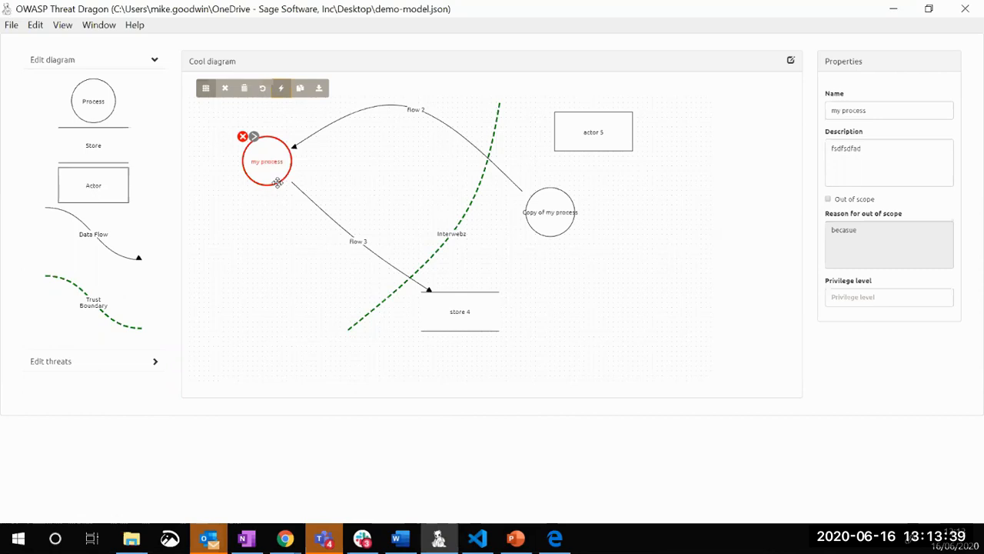
Examine the list of threats recorded for my process and return to the diagram elements
{"action": "left_click", "coordinate": [428, 258]}
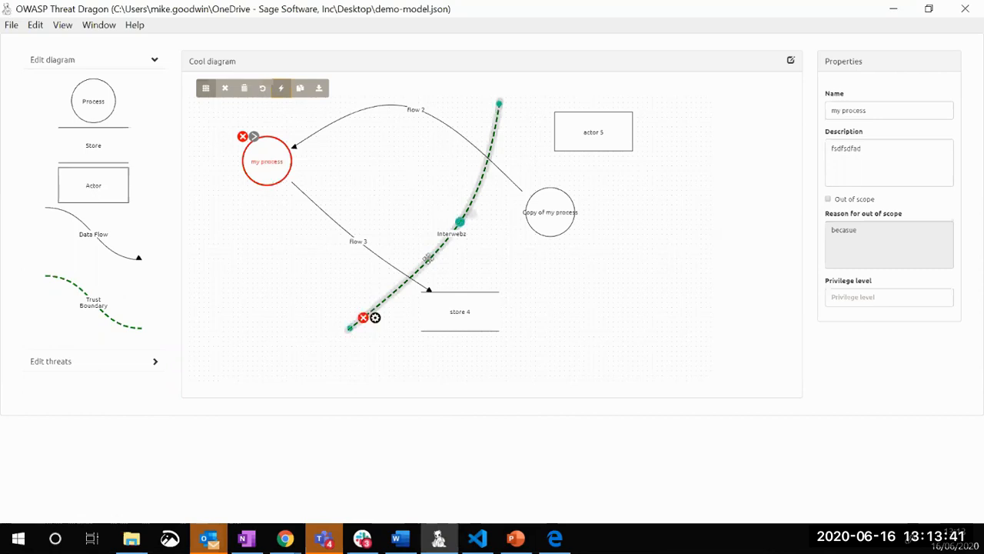
{"action": "left_click", "coordinate": [431, 213]}
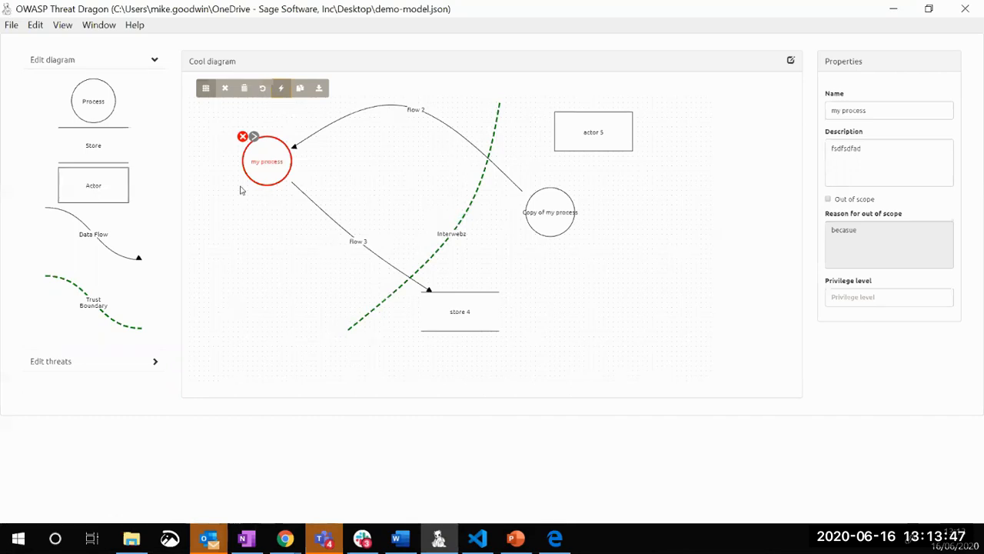
{"action": "left_click", "coordinate": [47, 362]}
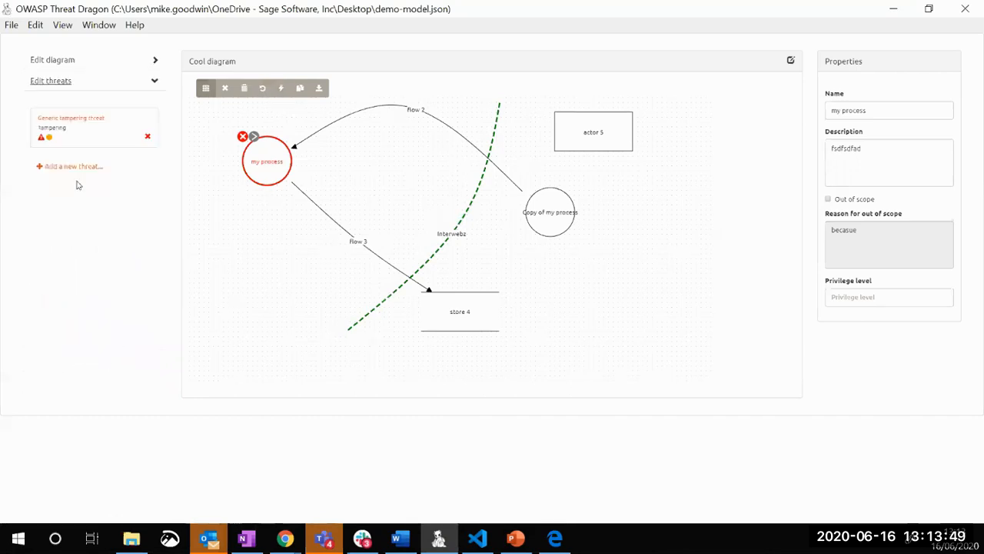
{"action": "left_click", "coordinate": [52, 63]}
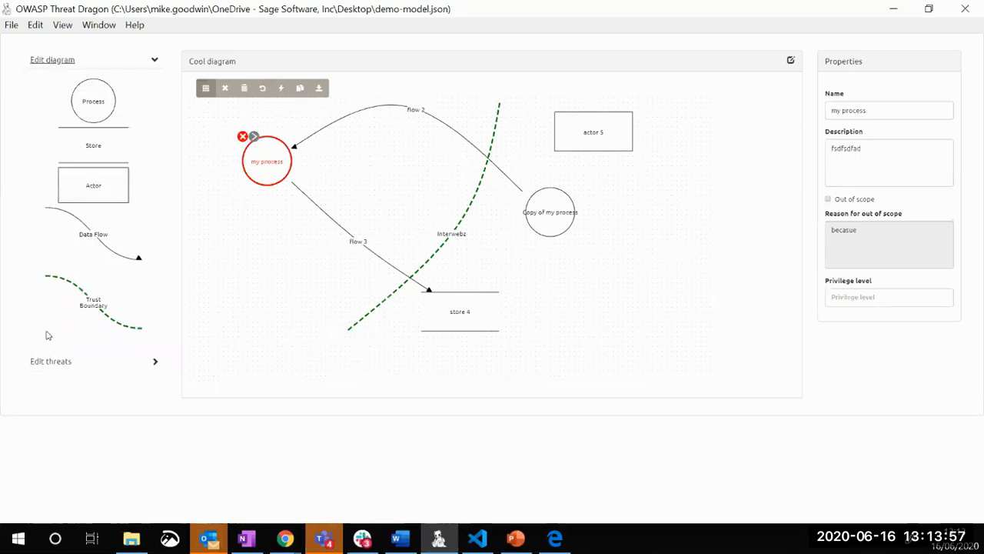
Add a Spoofing threat titled dfgdfsg to my process, with description fgdfsg and mitigation sdfgsdf, and delete it again
{"action": "left_click", "coordinate": [38, 361]}
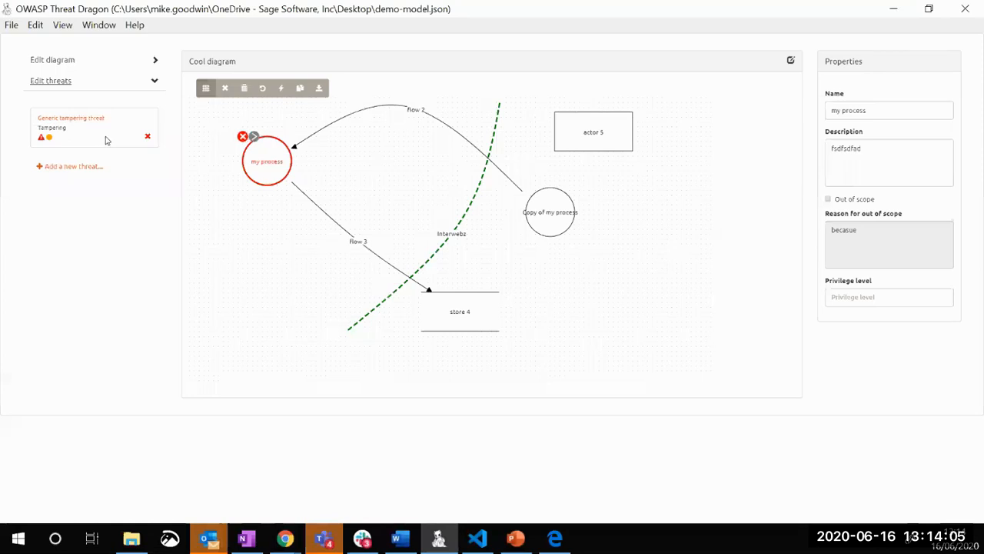
{"action": "left_click", "coordinate": [77, 166]}
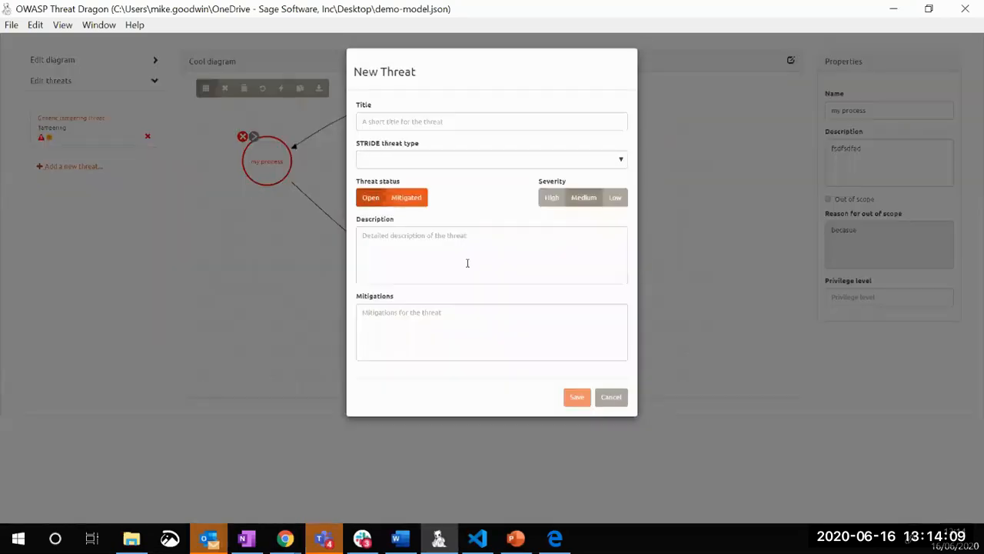
{"action": "left_click", "coordinate": [422, 121]}
{"action": "type", "text": "dfg"}
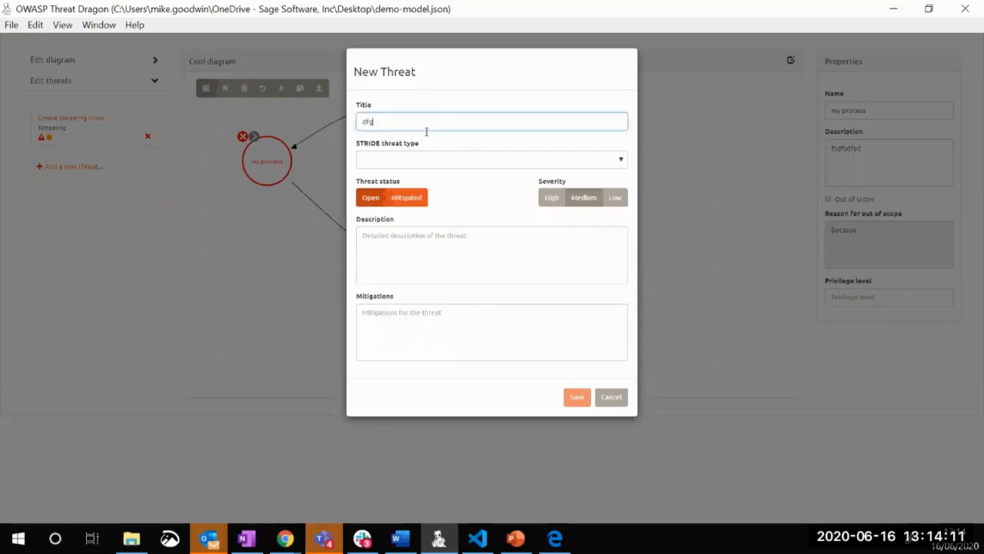
{"action": "type", "text": "dfsg"}
{"action": "left_click", "coordinate": [433, 159]}
{"action": "left_click", "coordinate": [432, 202]}
{"action": "left_click", "coordinate": [430, 253]}
{"action": "type", "text": "fgdfsg"}
{"action": "left_click", "coordinate": [445, 328]}
{"action": "type", "text": "sdfgsdf"}
{"action": "left_click", "coordinate": [577, 397]}
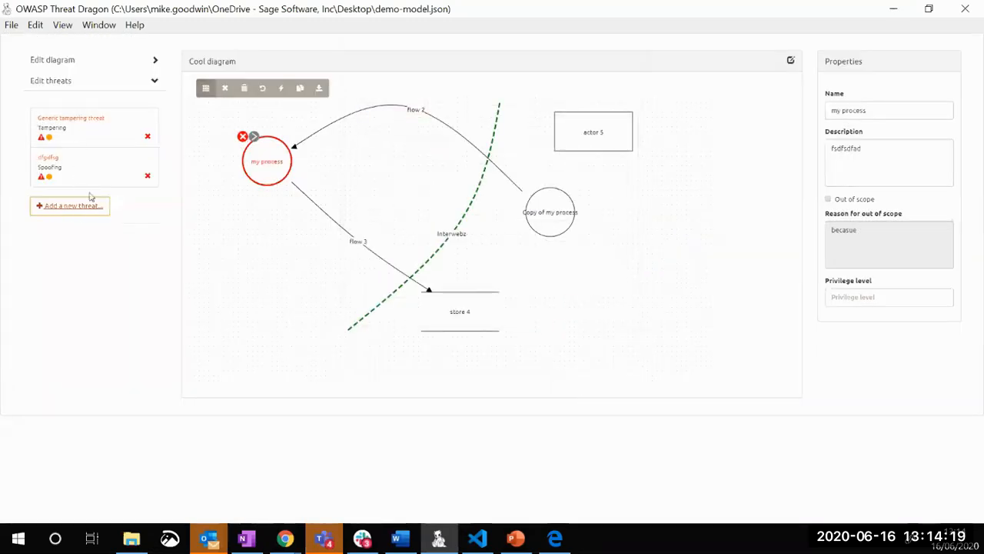
{"action": "left_click", "coordinate": [148, 178]}
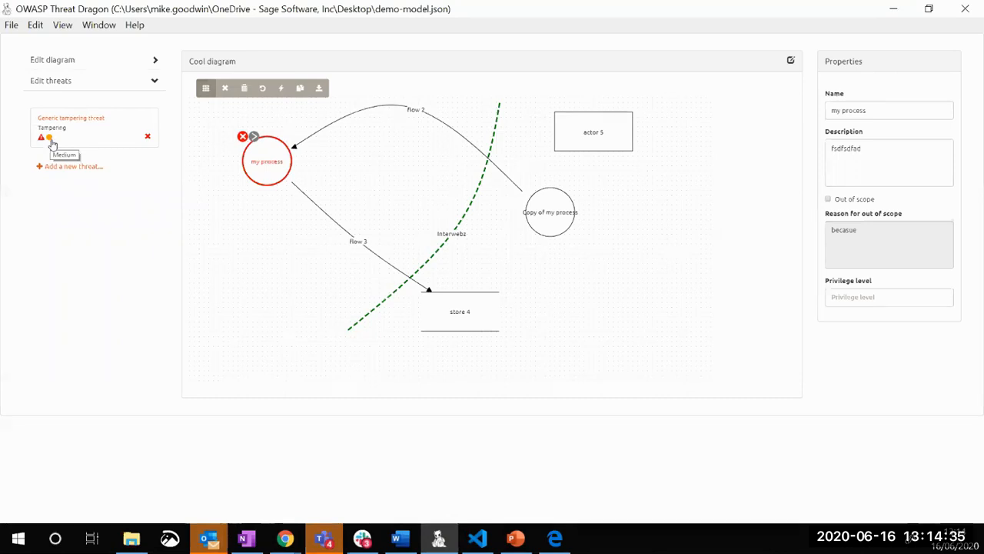
Set the generic tampering threat of my process to Mitigated, enter fixed as its mitigation, and save it
{"action": "left_click", "coordinate": [69, 125]}
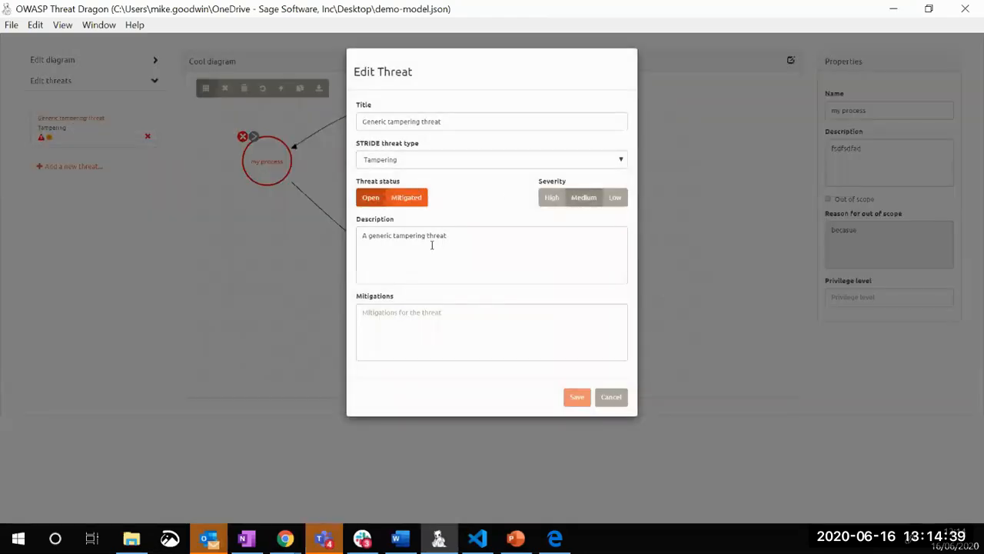
{"action": "left_click", "coordinate": [406, 198]}
{"action": "type", "text": "fsxed"}
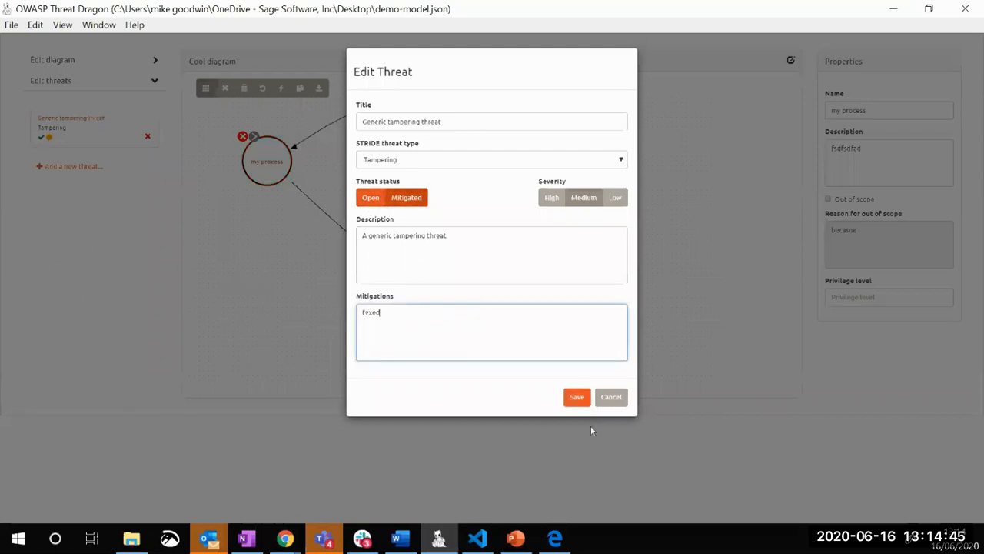
{"action": "left_click", "coordinate": [578, 398]}
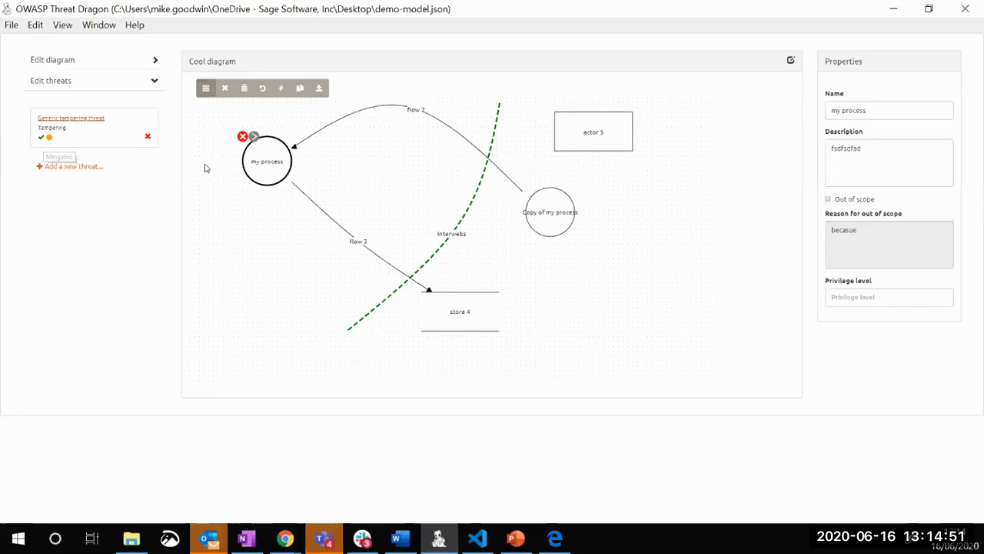
{"action": "left_click", "coordinate": [254, 204]}
{"action": "left_click", "coordinate": [259, 179]}
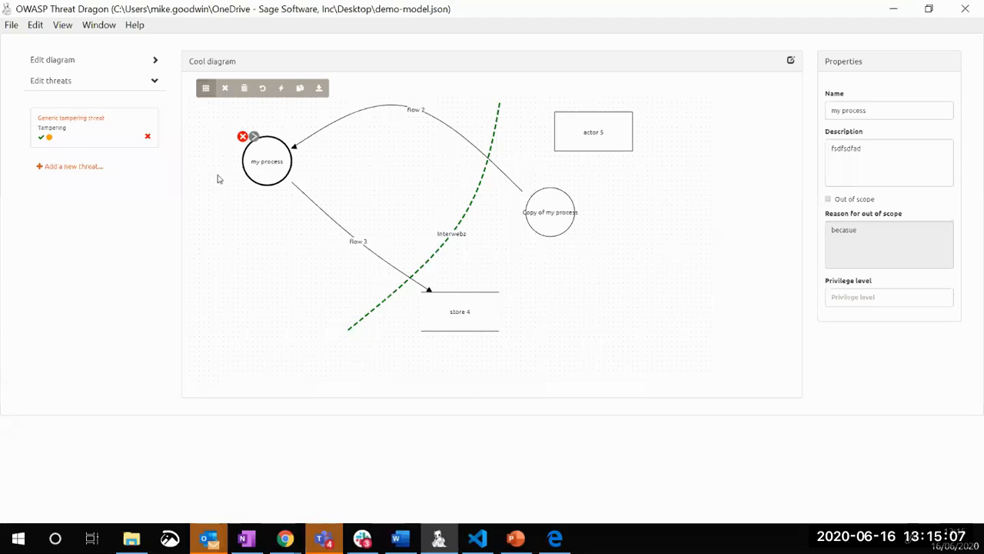
Close the current model and open the Main Request Data Flow diagram of the sample threat model
{"action": "left_click", "coordinate": [10, 29]}
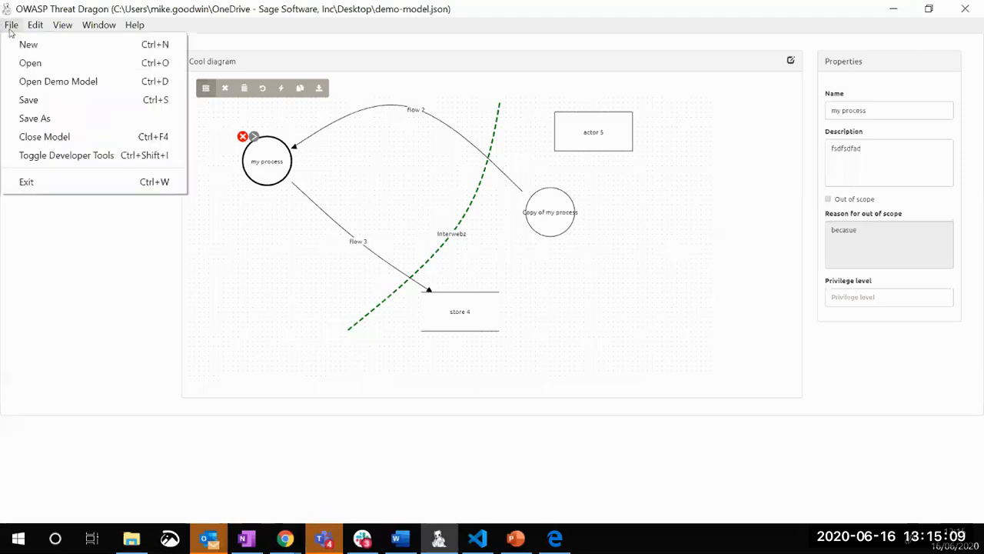
{"action": "left_click", "coordinate": [66, 135]}
{"action": "left_click", "coordinate": [579, 158]}
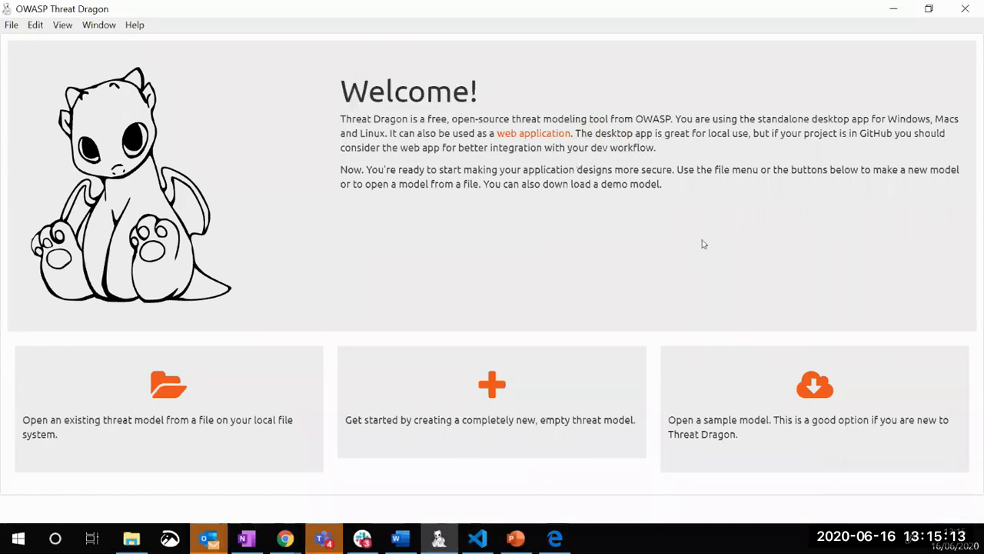
{"action": "left_click", "coordinate": [804, 390]}
{"action": "left_click", "coordinate": [229, 326]}
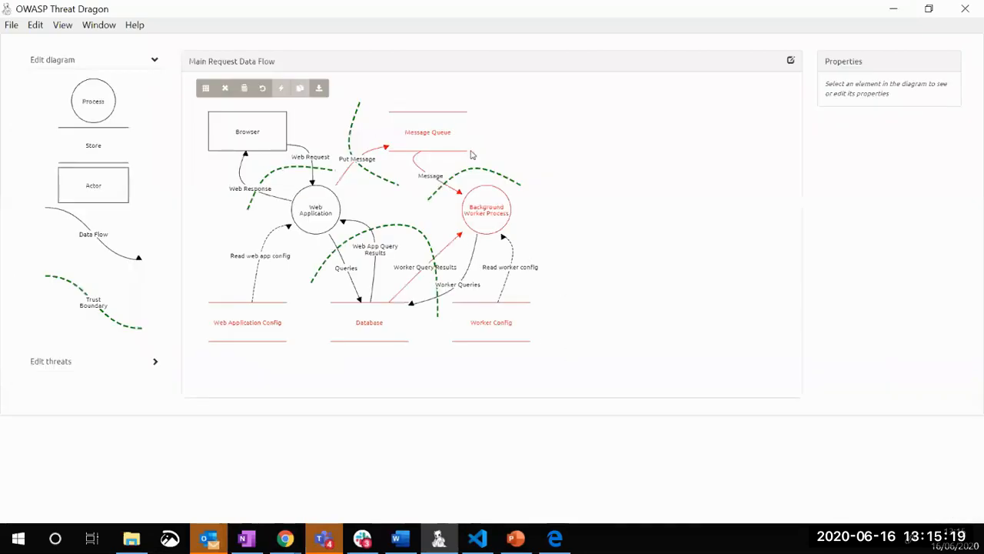
Enlarge the display and examine the properties of the Read web app config data flow
{"action": "key", "text": "ctrl+0"}
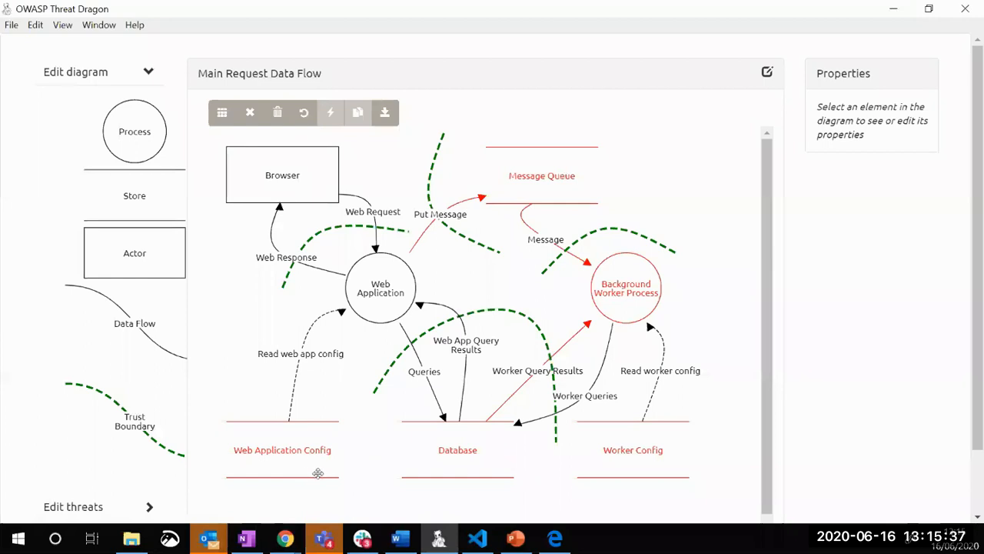
{"action": "left_click", "coordinate": [331, 353]}
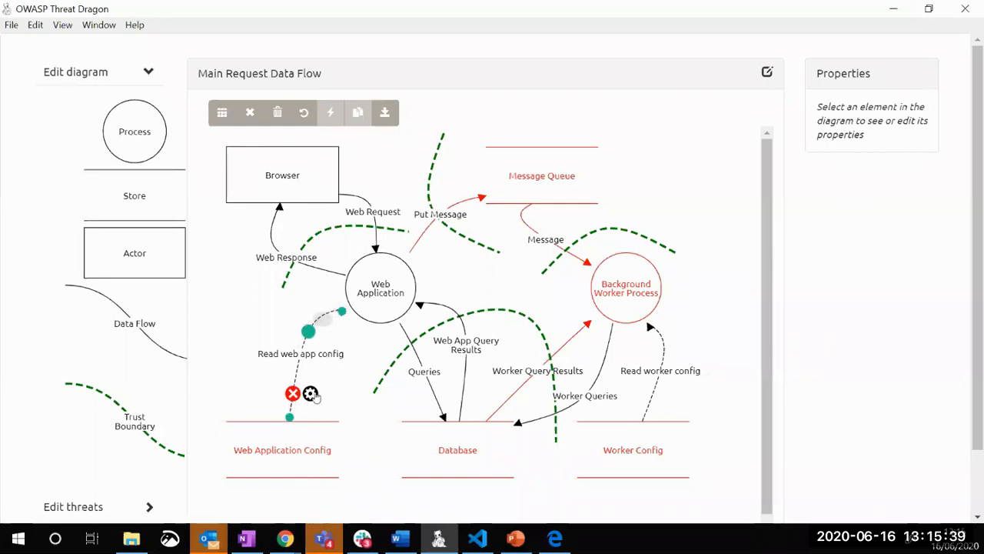
{"action": "left_click", "coordinate": [311, 393]}
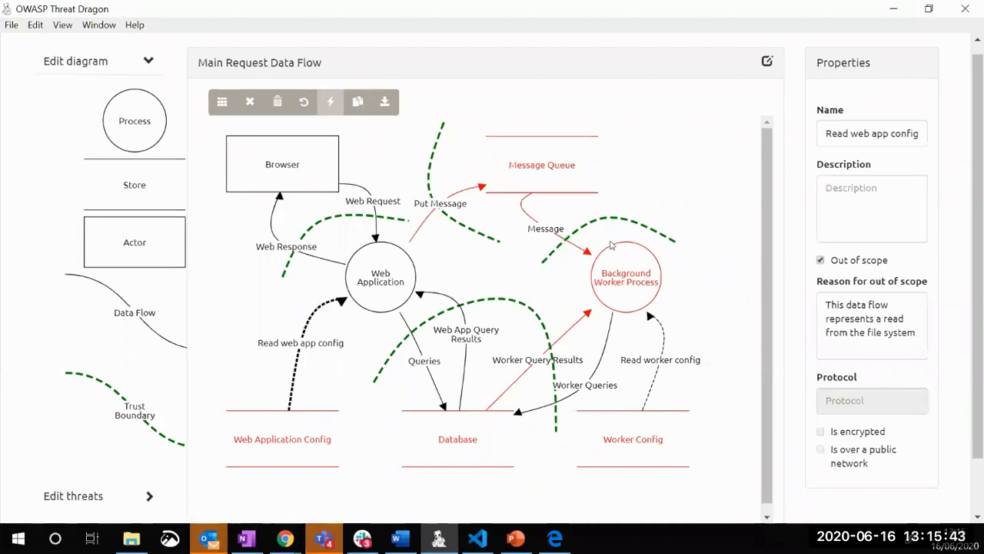
Examine the Message Queue's threats, read the details of its spoofing threat about fake messages, and close it without changes
{"action": "left_click", "coordinate": [563, 183]}
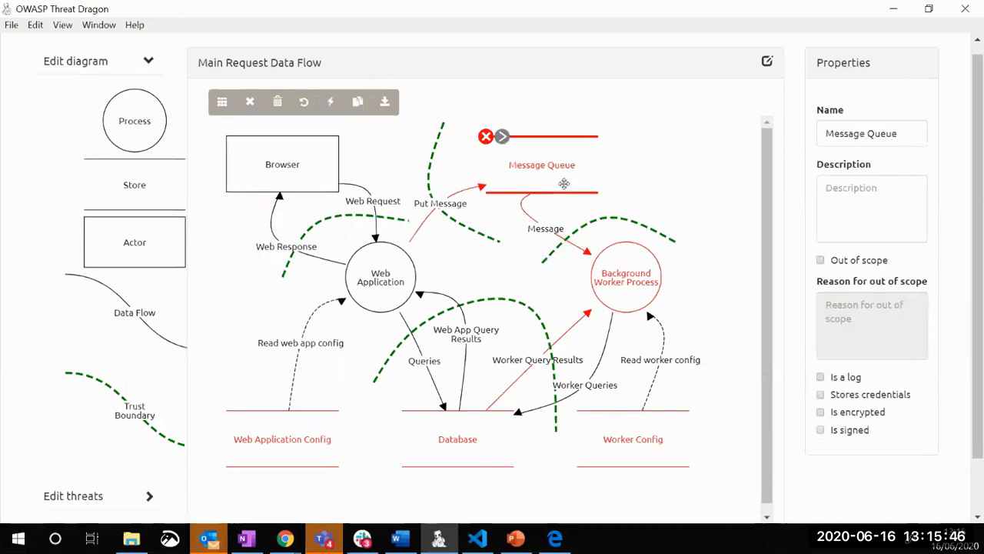
{"action": "left_click", "coordinate": [77, 495]}
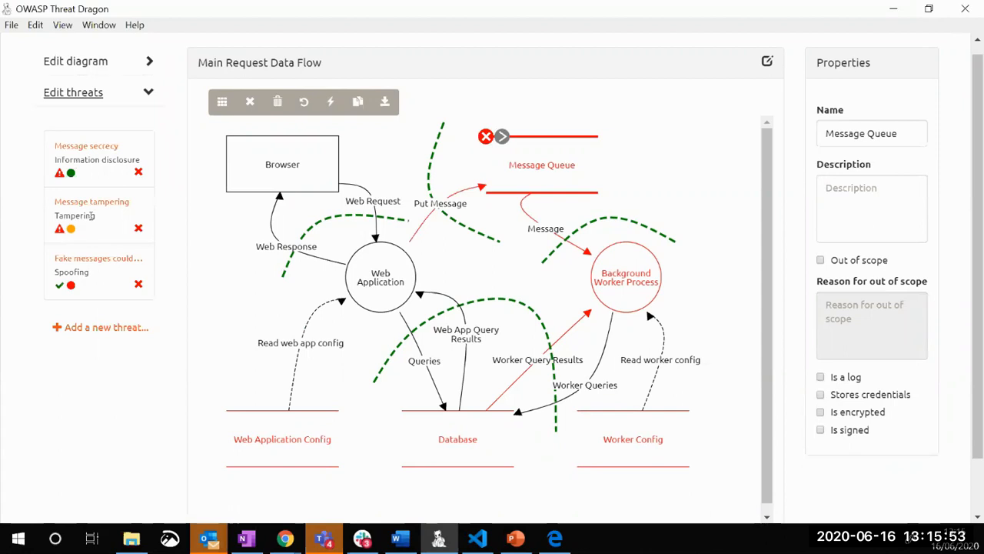
{"action": "left_click", "coordinate": [106, 260]}
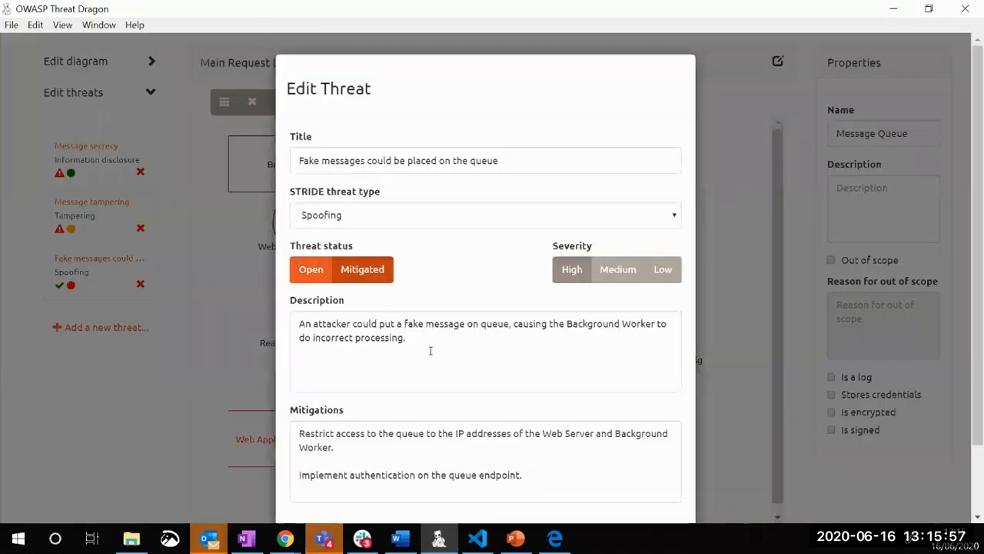
{"action": "scroll", "coordinate": [443, 338], "scroll_direction": "down", "scroll_amount": 2}
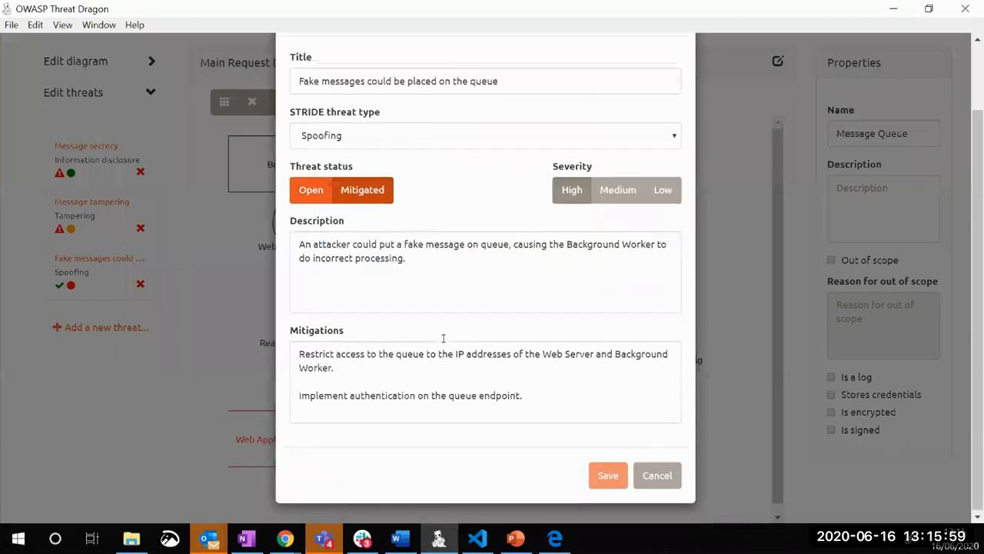
{"action": "left_click", "coordinate": [658, 474]}
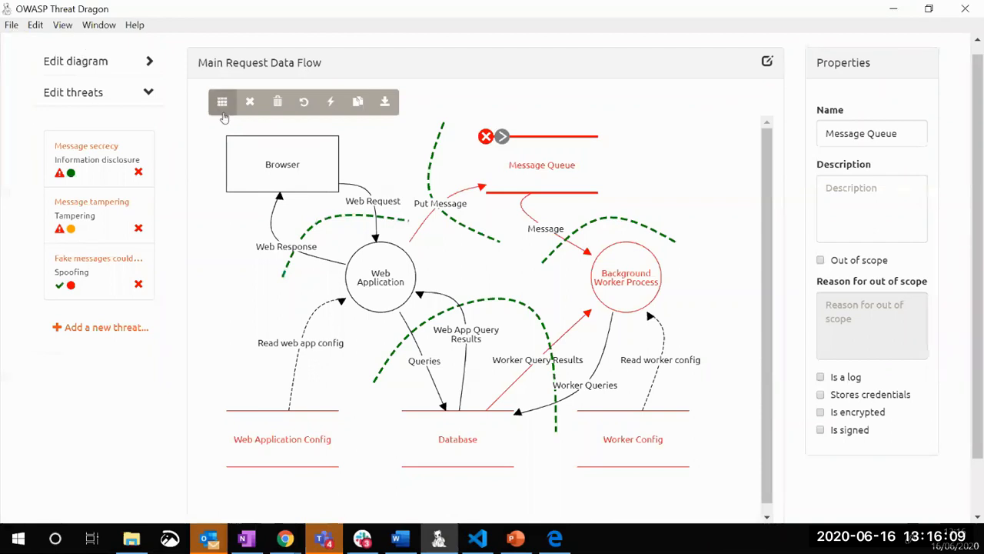
Close the diagram and review the Demo Threat Model's overview down to its diagram thumbnail
{"action": "left_click", "coordinate": [250, 102]}
{"action": "scroll", "coordinate": [674, 267], "scroll_direction": "down", "scroll_amount": 1}
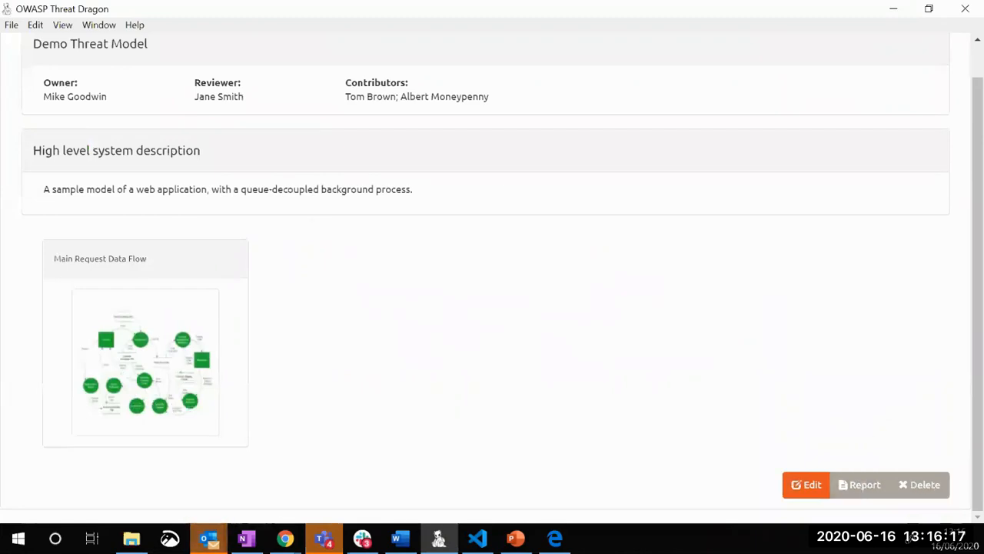
{"action": "left_click", "coordinate": [285, 539]}
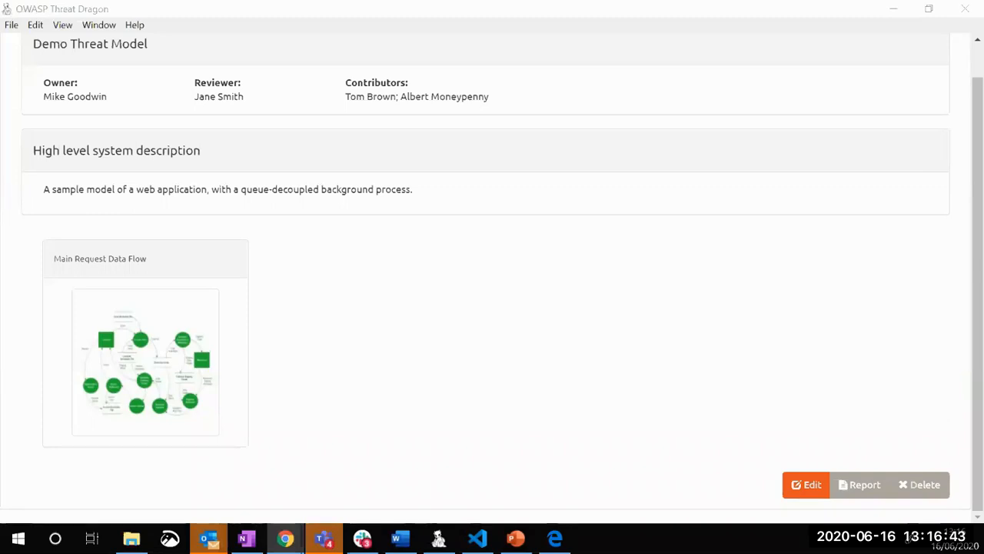
Reopen the Main Request Data Flow diagram and list the threats recorded for the Message Queue
{"action": "left_click", "coordinate": [131, 363]}
{"action": "left_click", "coordinate": [47, 438]}
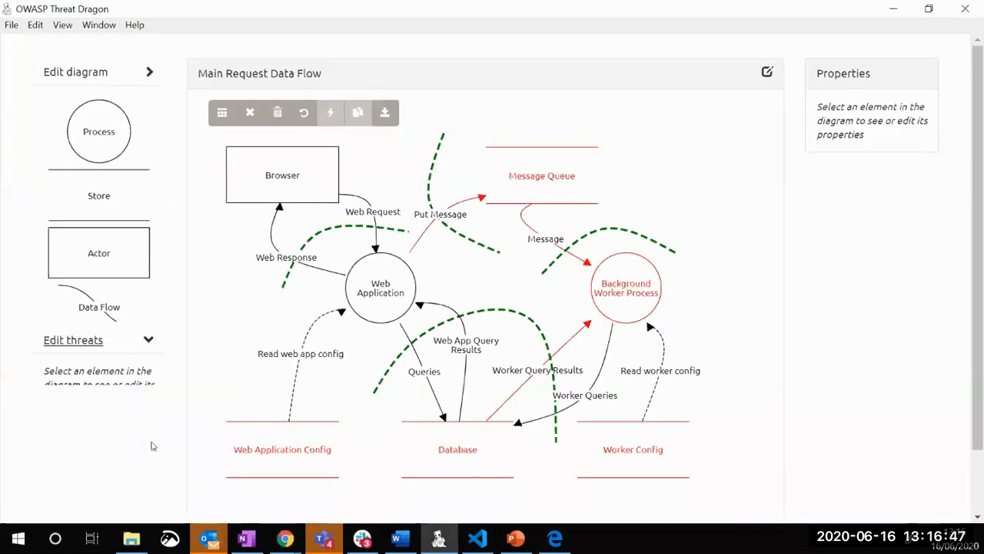
{"action": "left_click", "coordinate": [515, 168]}
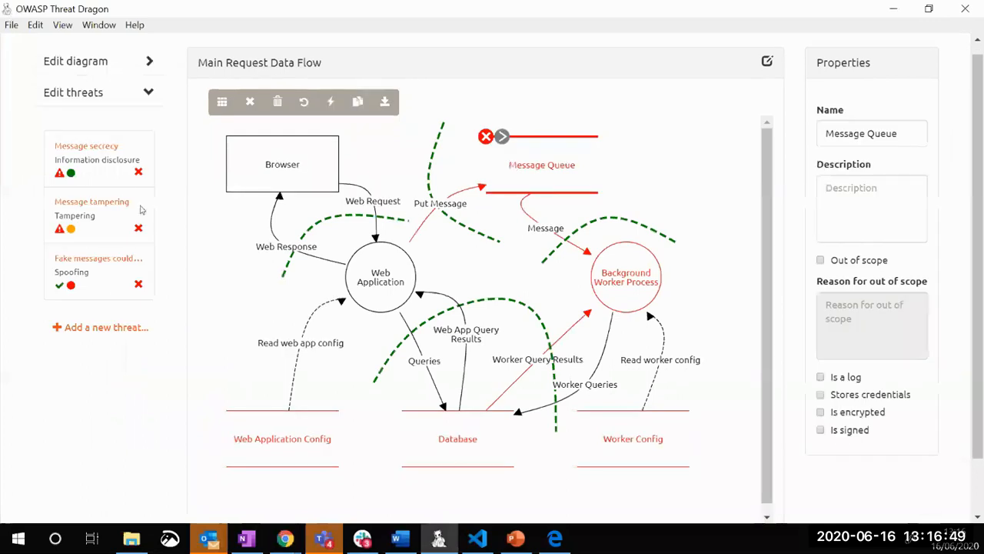